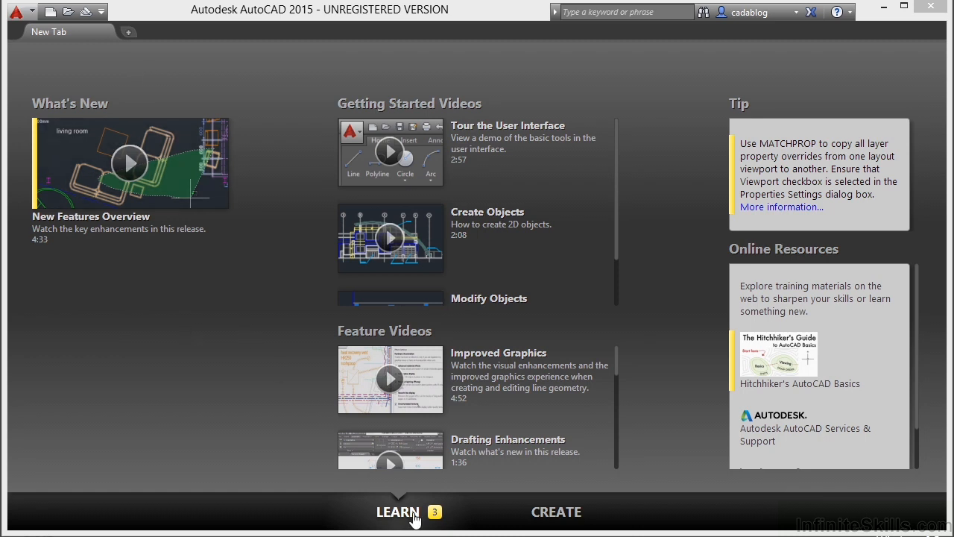
# Step: Look over the Create page and browse the Getting Started Videos and Feature Videos on the Learn page
pyautogui.click(551, 518)
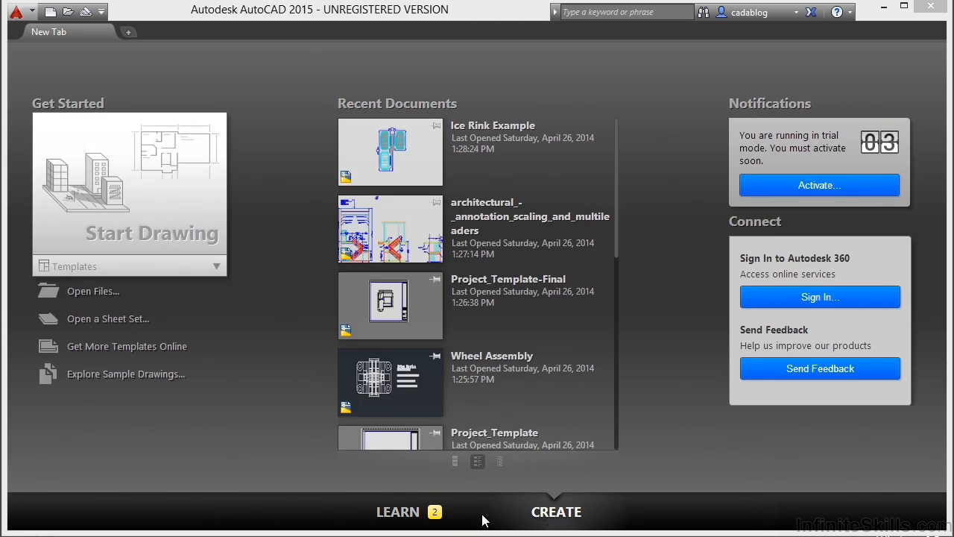
pyautogui.click(419, 516)
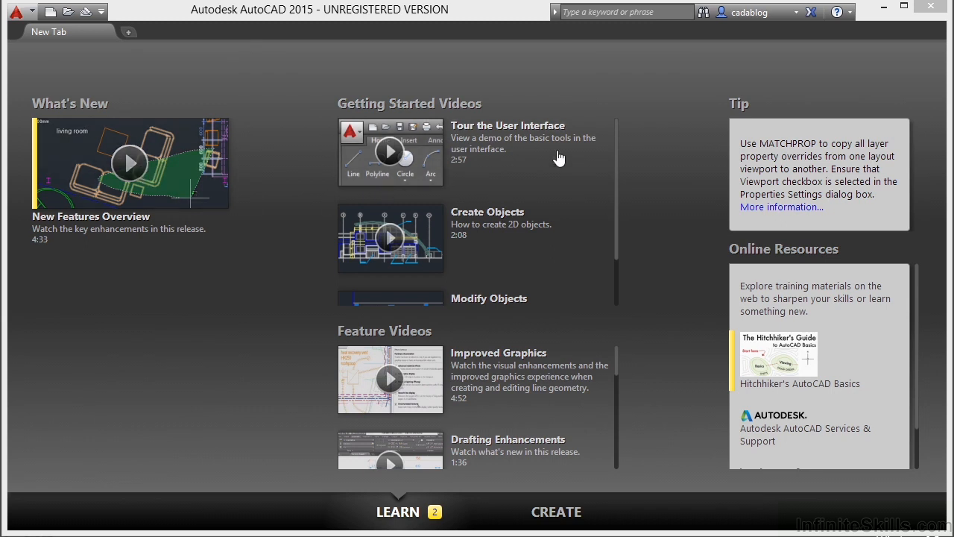
pyautogui.scroll(-1, 581, 220)
pyautogui.scroll(1, 592, 224)
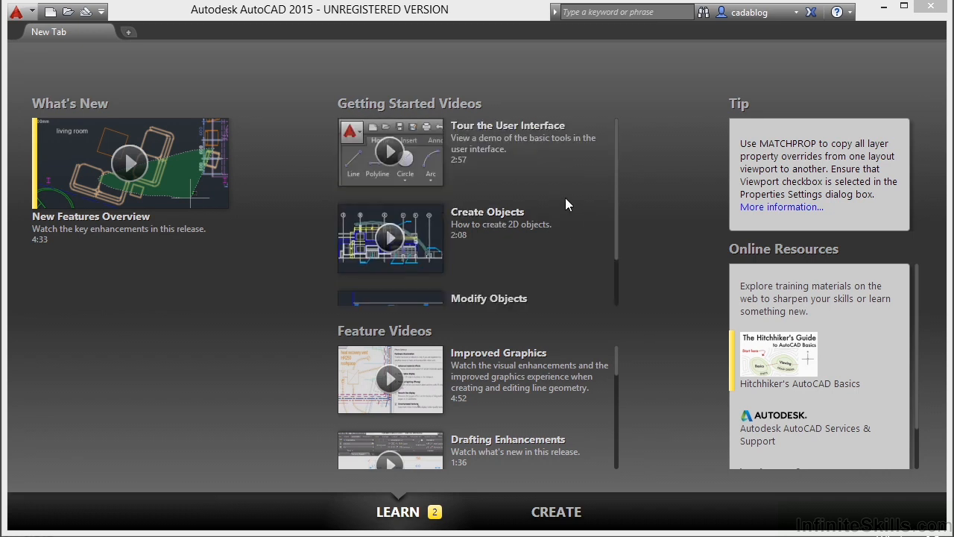
pyautogui.scroll(-1, 531, 187)
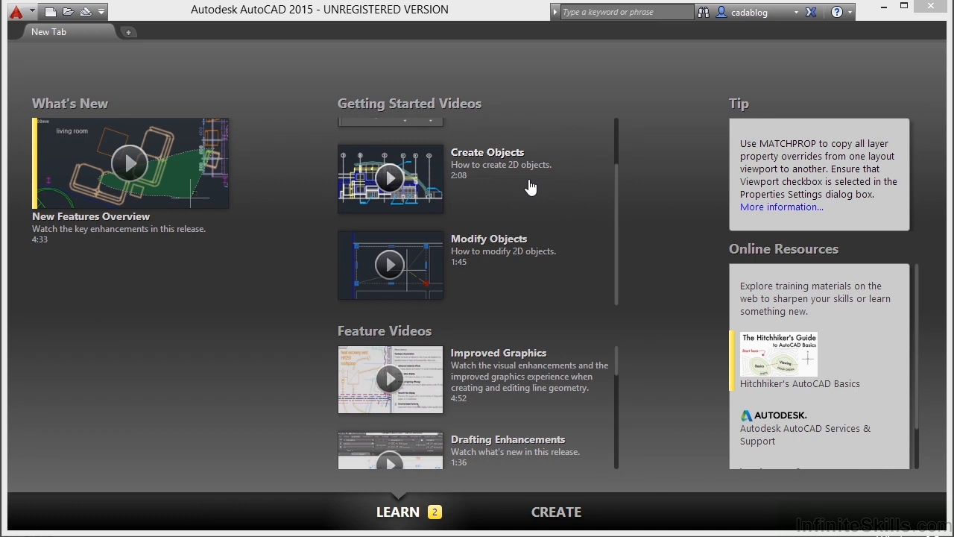
pyautogui.scroll(1, 531, 187)
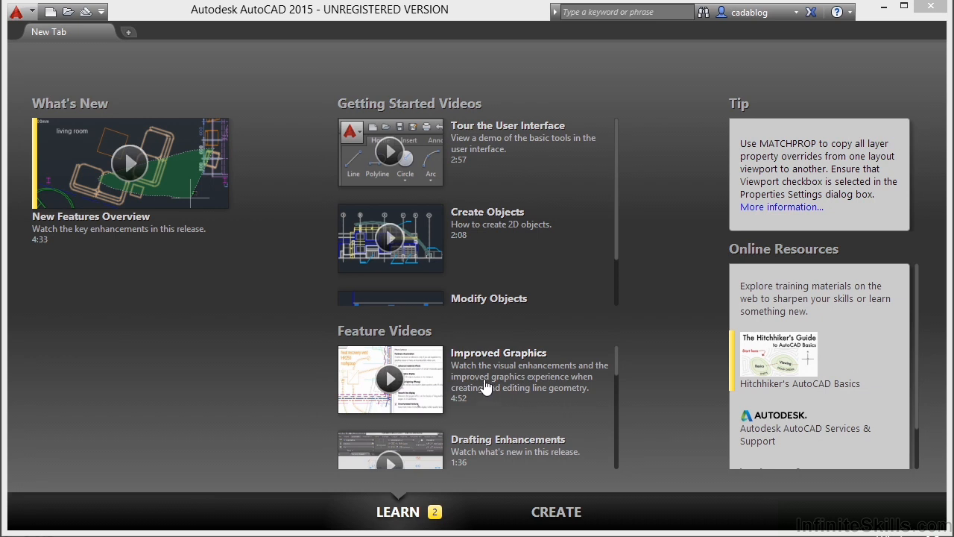
pyautogui.scroll(-2, 486, 386)
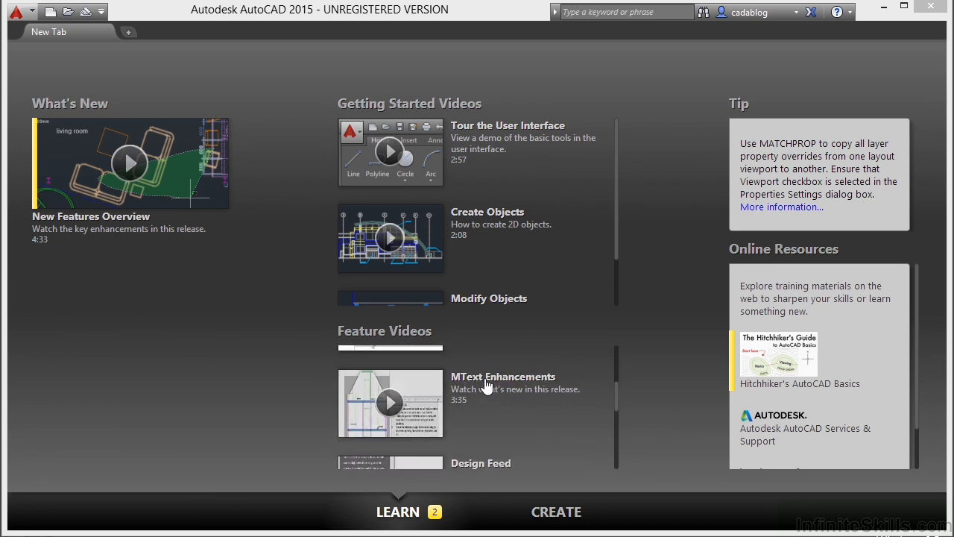
pyautogui.scroll(-1, 489, 389)
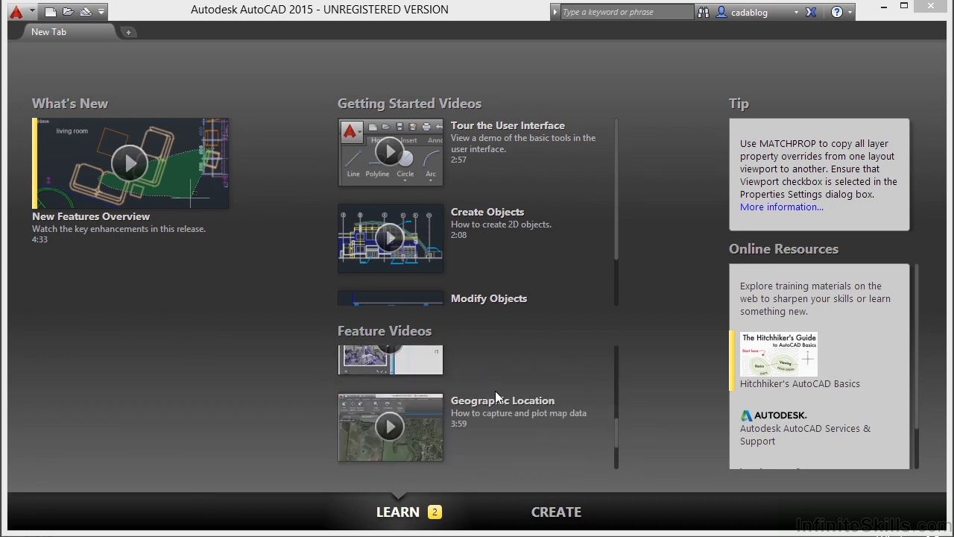
pyautogui.scroll(-1, 513, 416)
pyautogui.scroll(4, 518, 422)
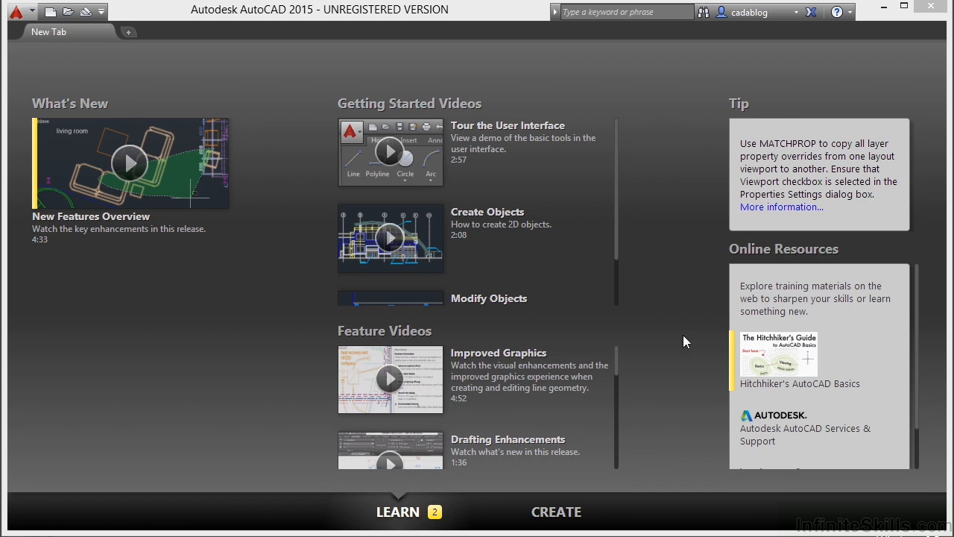
# Step: Show the Create page's recent documents as a text-only list and pin Ice Rink Example and architectural_-_annotation_scaling_and_multileaders
pyautogui.click(558, 513)
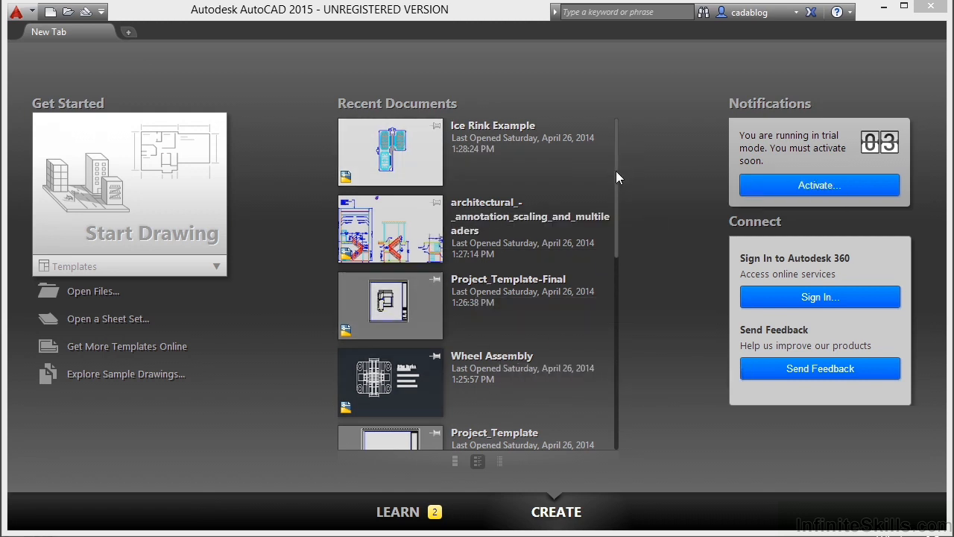
pyautogui.moveTo(615, 177)
pyautogui.mouseDown()
pyautogui.moveTo(614, 330)
pyautogui.moveTo(613, 171)
pyautogui.mouseUp()
pyautogui.click(456, 462)
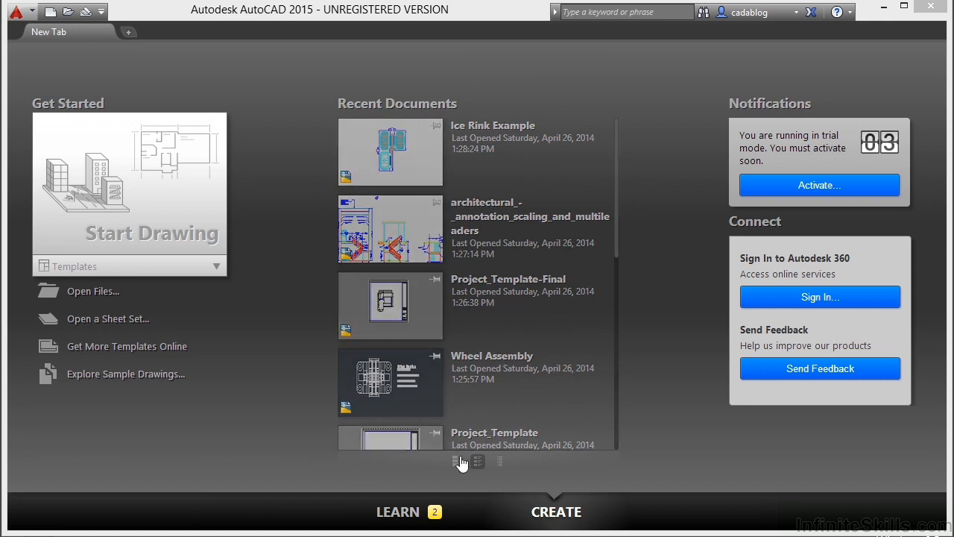
pyautogui.click(478, 462)
pyautogui.click(501, 461)
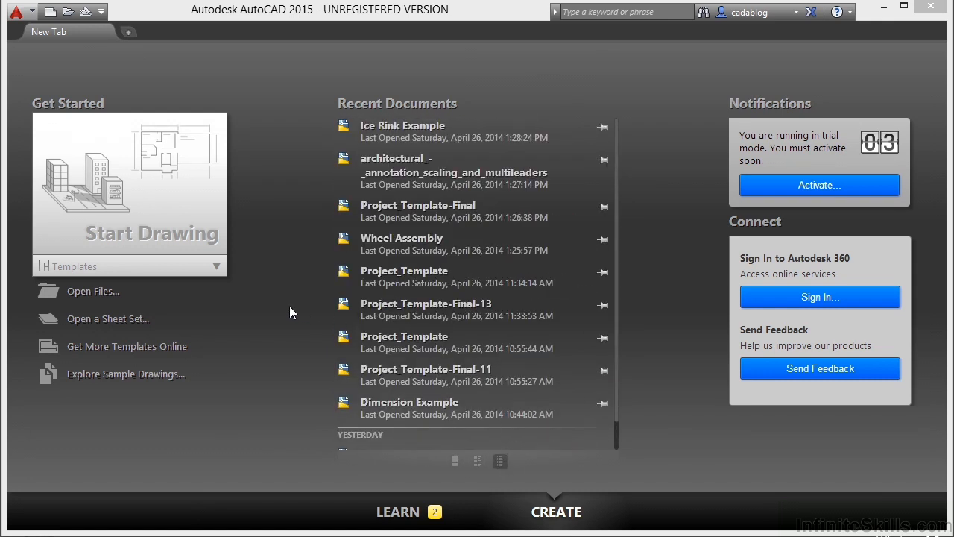
pyautogui.click(603, 126)
pyautogui.click(603, 177)
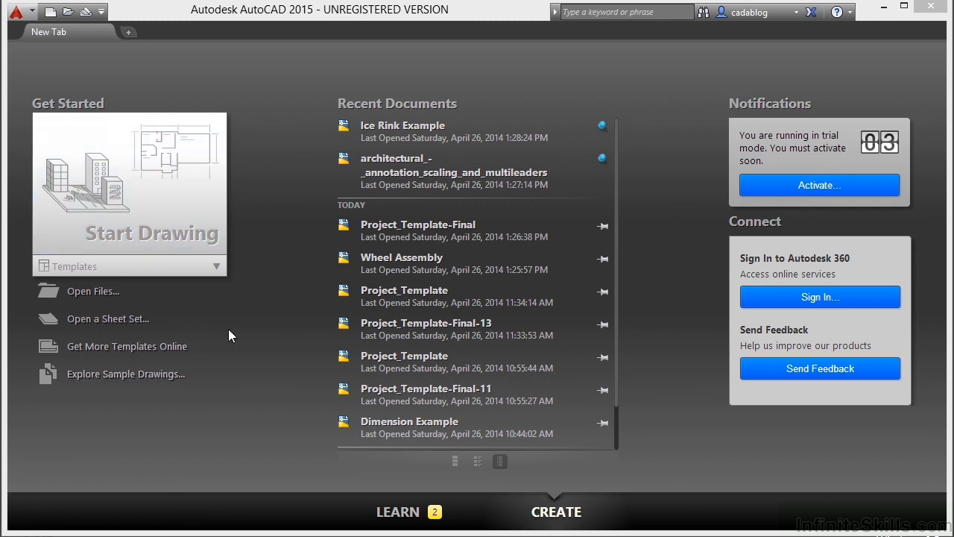
# Step: Browse the available drawing templates and start a new drawing from acad.dwt
pyautogui.click(90, 273)
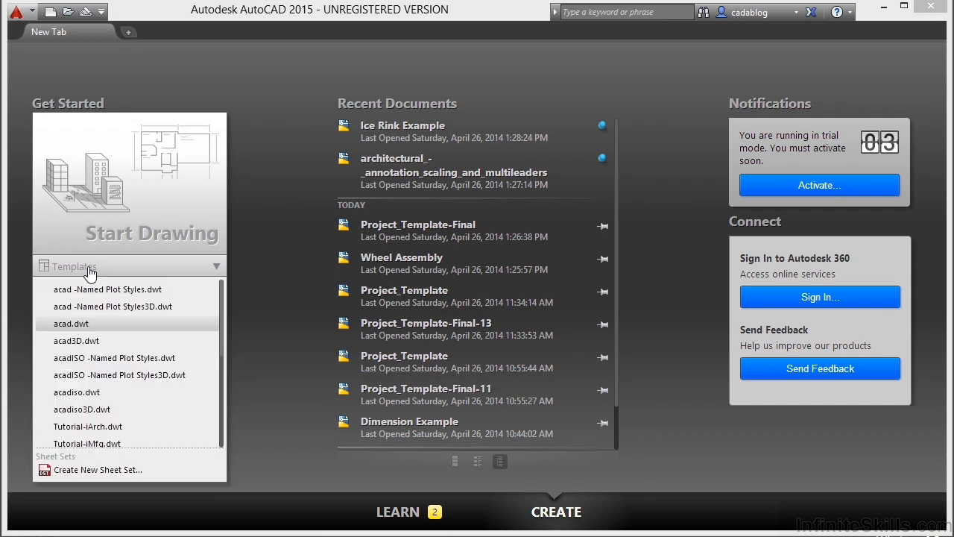
pyautogui.scroll(-4, 89, 362)
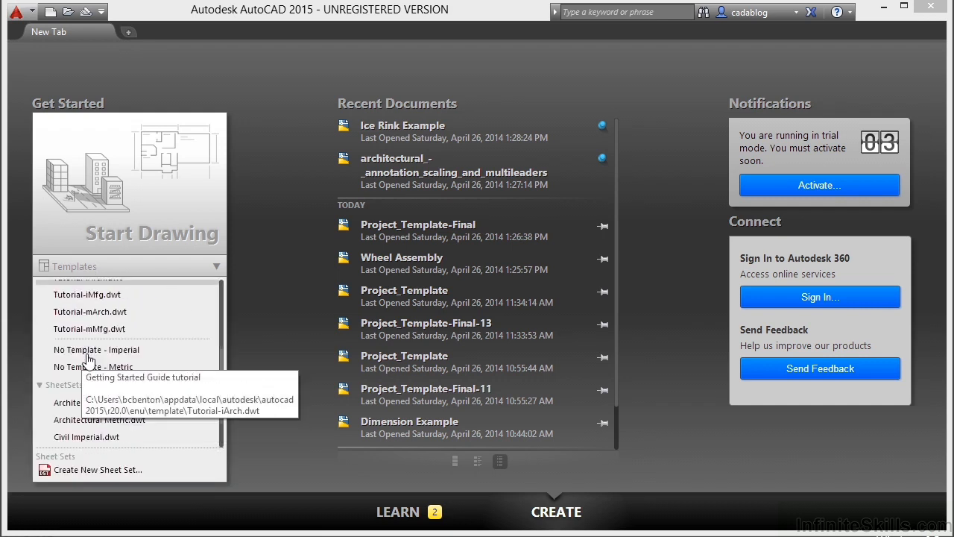
pyautogui.scroll(2, 103, 377)
pyautogui.scroll(3, 101, 370)
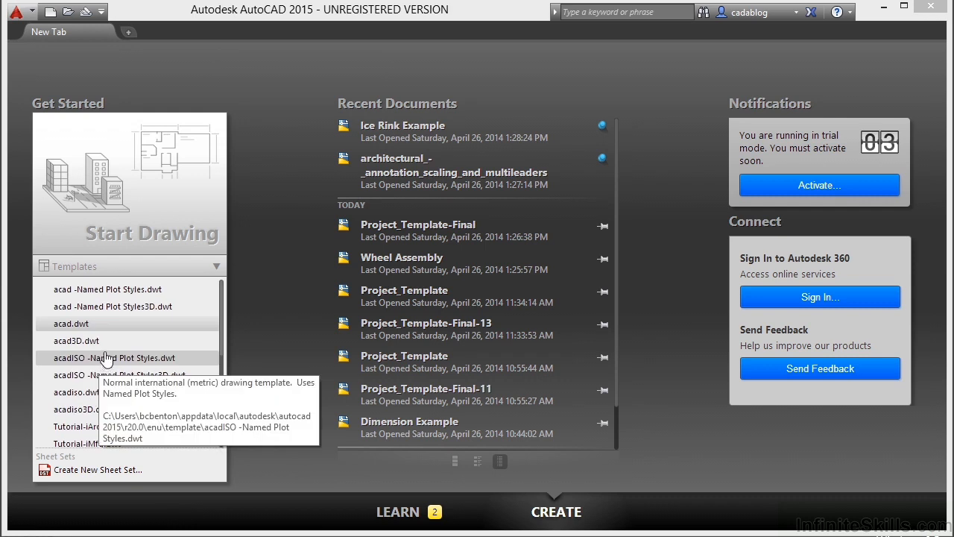
pyautogui.click(87, 326)
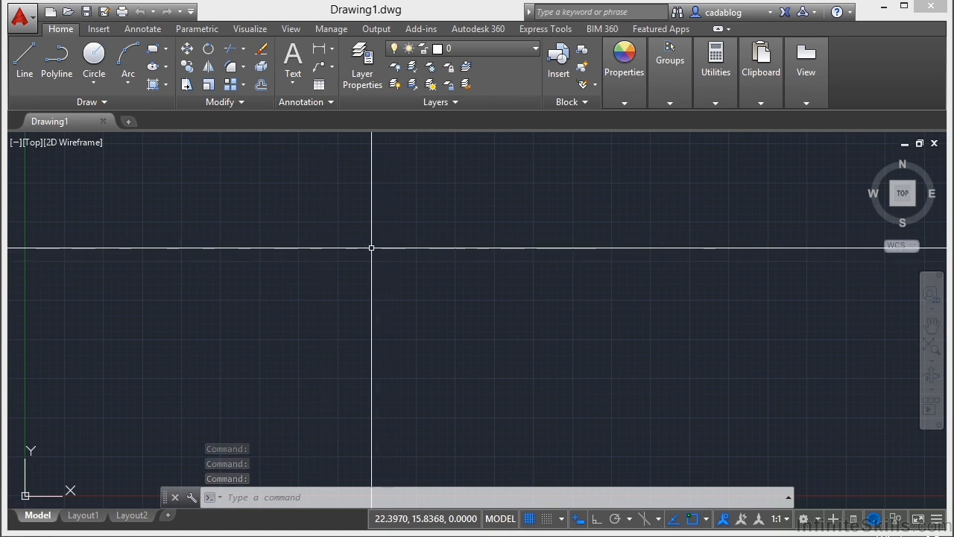
# Step: Open an additional New Tab beside the drawing and close the Help window showing the INSERT command
pyautogui.click(129, 122)
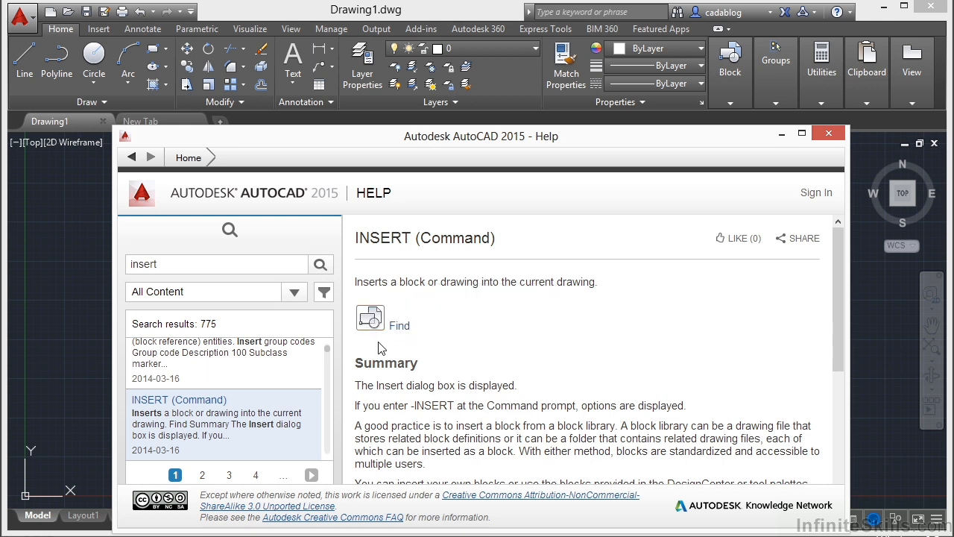
pyautogui.moveTo(409, 328)
pyautogui.click(829, 133)
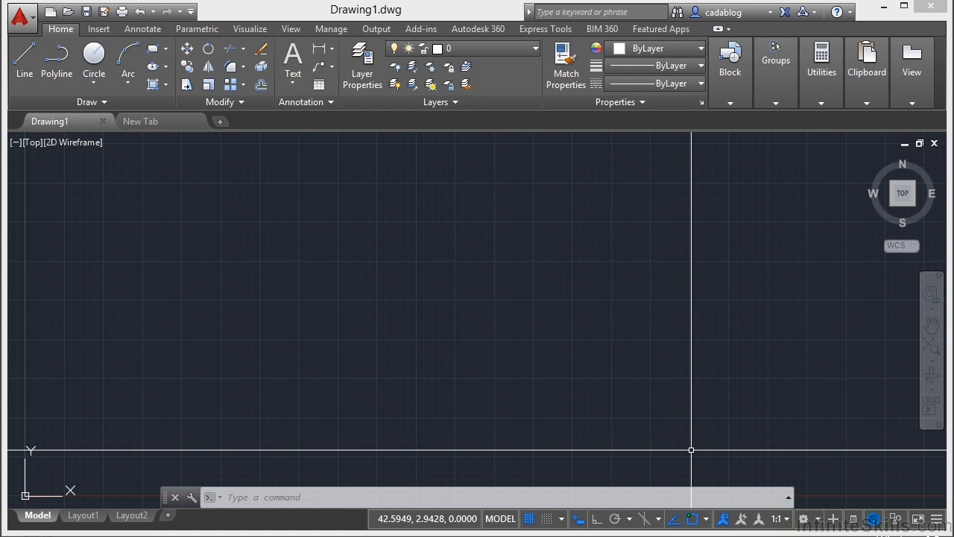
# Step: Set the interface color scheme to Light in the display options
pyautogui.write('option')
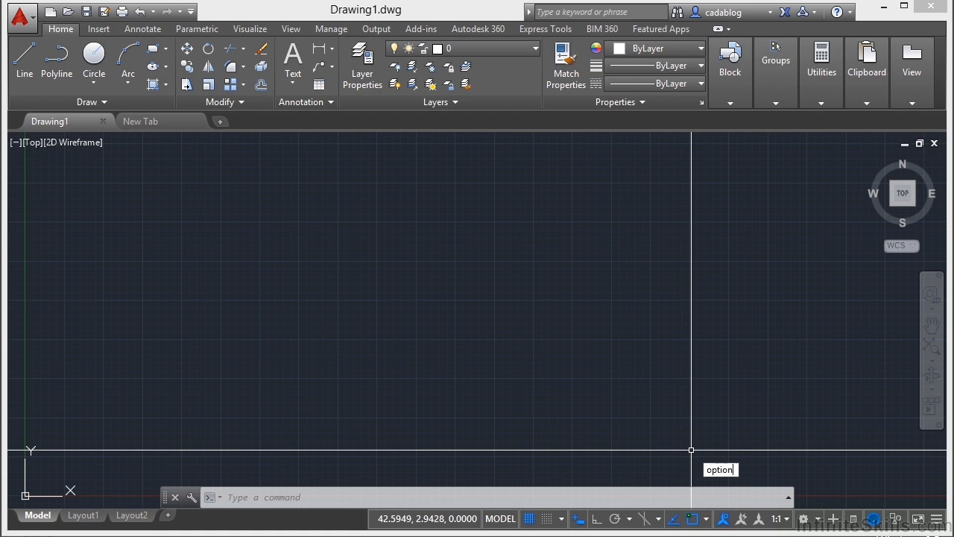
pyautogui.press('Return')
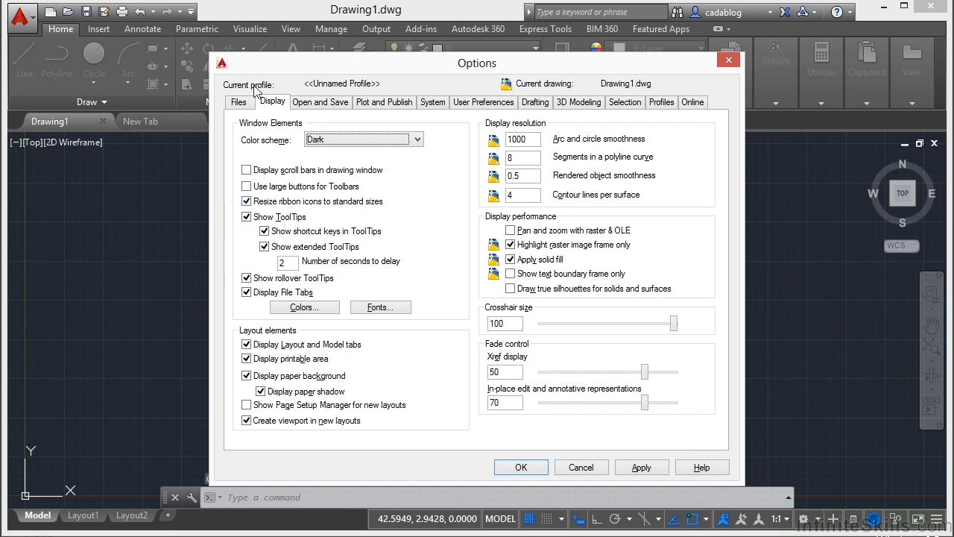
pyautogui.click(419, 141)
pyautogui.click(385, 163)
pyautogui.click(531, 468)
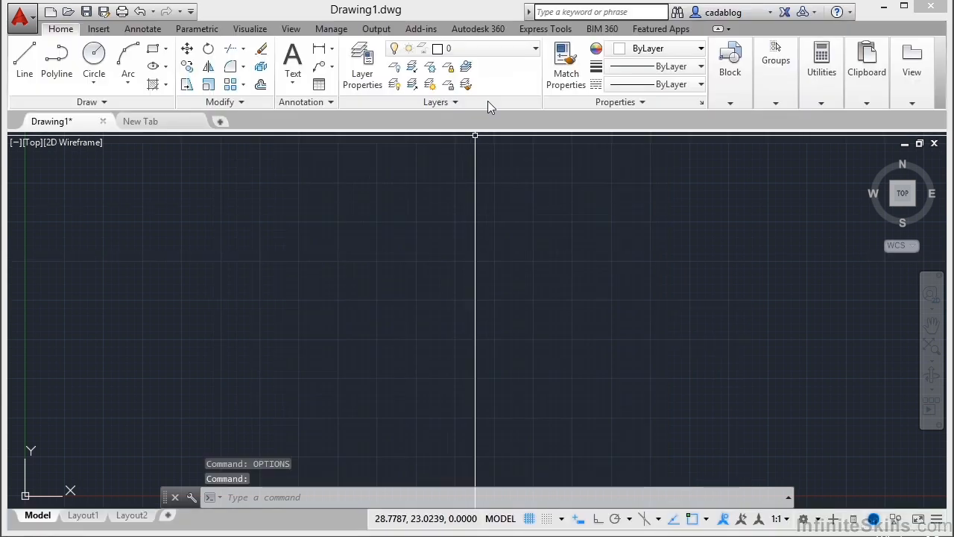
# Step: Set the interface color scheme back to Dark in the display options
pyautogui.write('options')
pyautogui.press('Return')
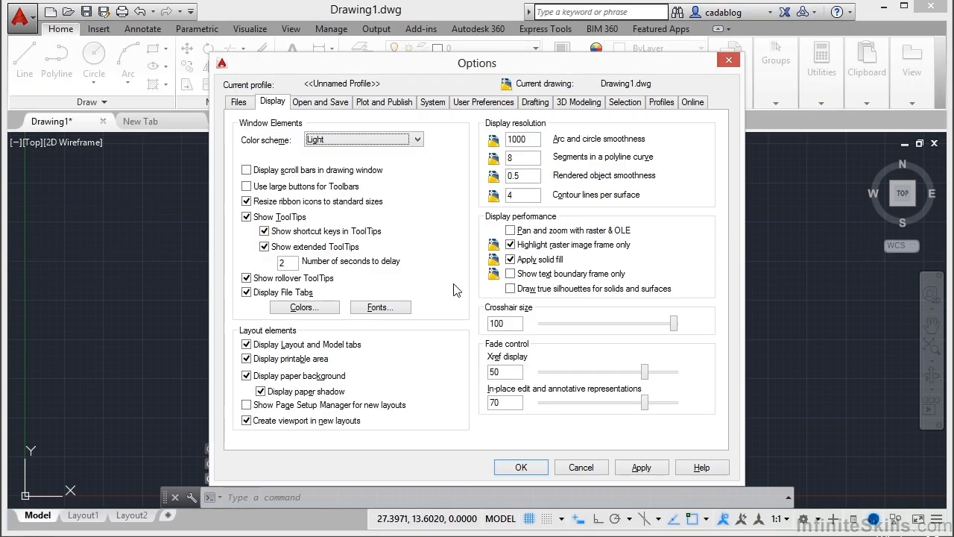
pyautogui.click(420, 145)
pyautogui.click(375, 164)
pyautogui.click(521, 467)
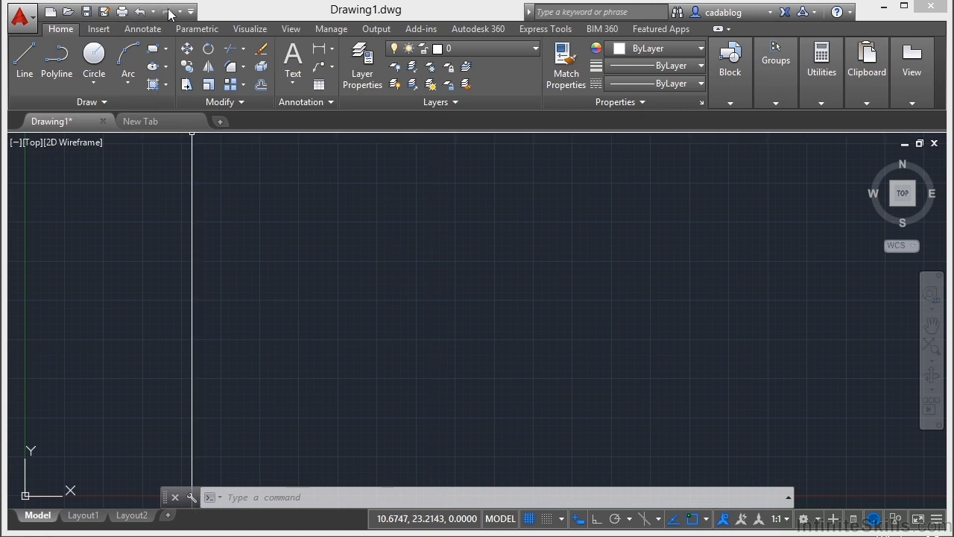
# Step: Add the Workspace selector to the Quick Access Toolbar and view the list of available workspaces
pyautogui.click(191, 11)
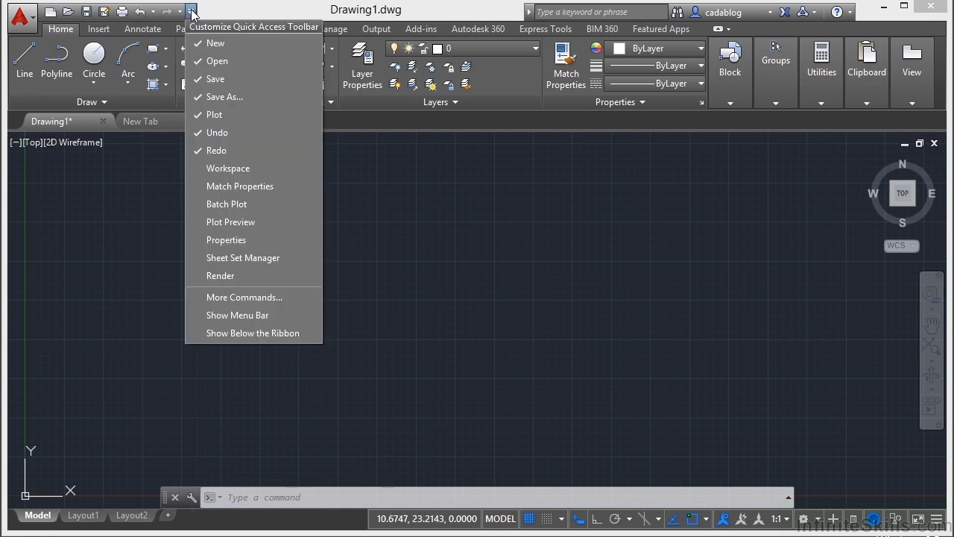
pyautogui.click(240, 169)
pyautogui.click(313, 13)
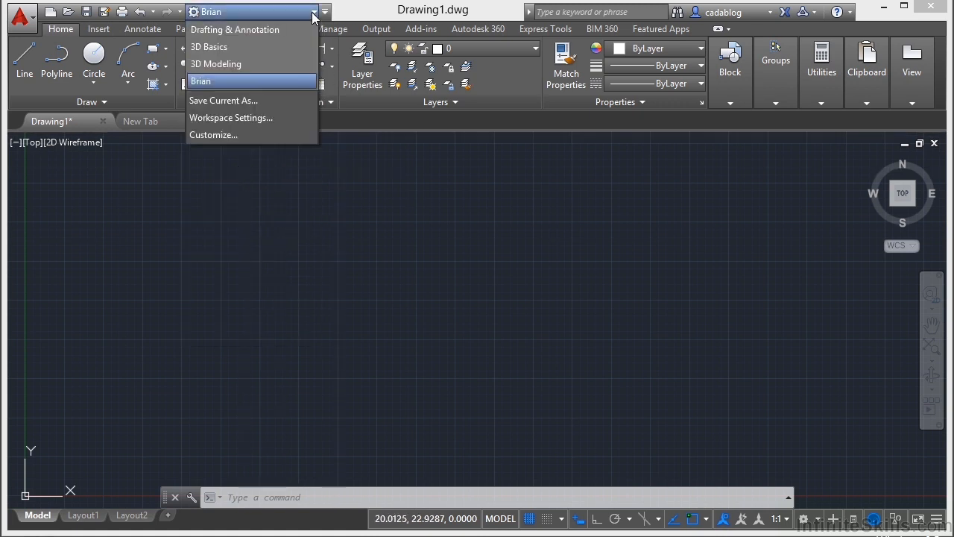
pyautogui.click(376, 213)
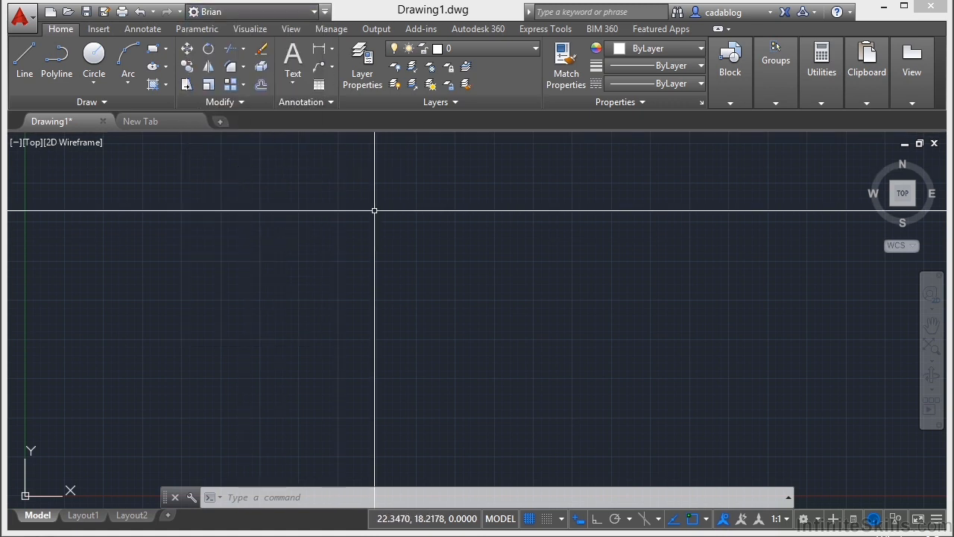
pyautogui.click(813, 522)
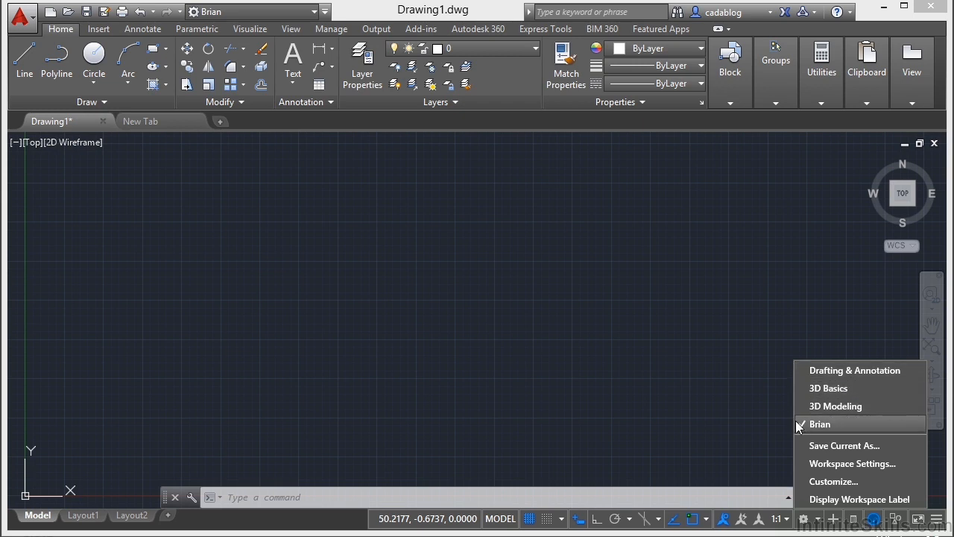
pyautogui.click(631, 367)
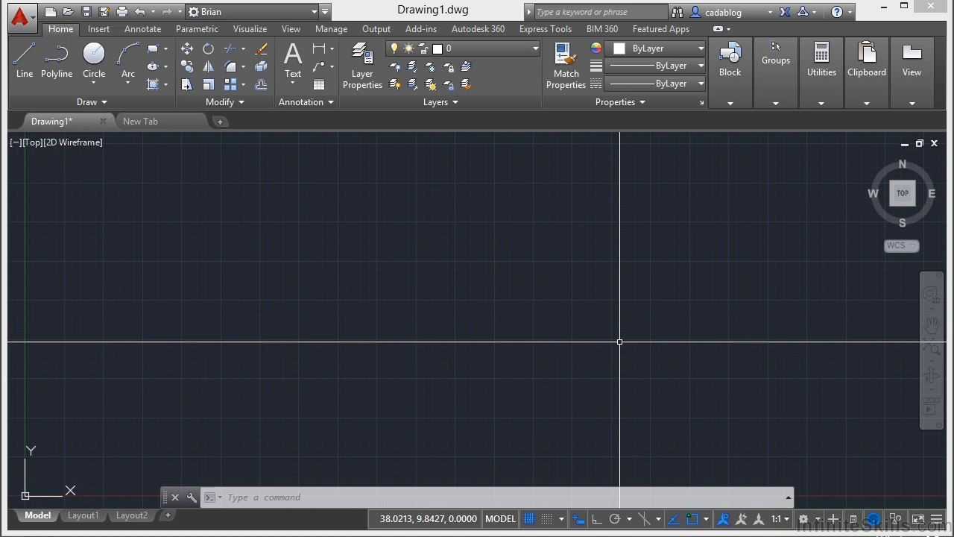
# Step: Show the Tool Palettes and insert the Fluorescent (Recessed) and Stud - Imperial architectural blocks into the empty drawing
pyautogui.click(100, 29)
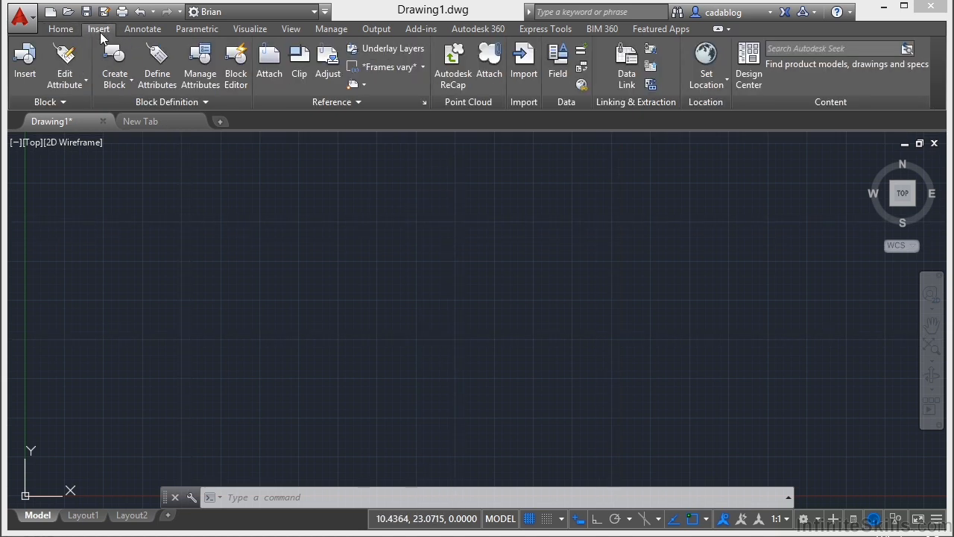
pyautogui.click(25, 75)
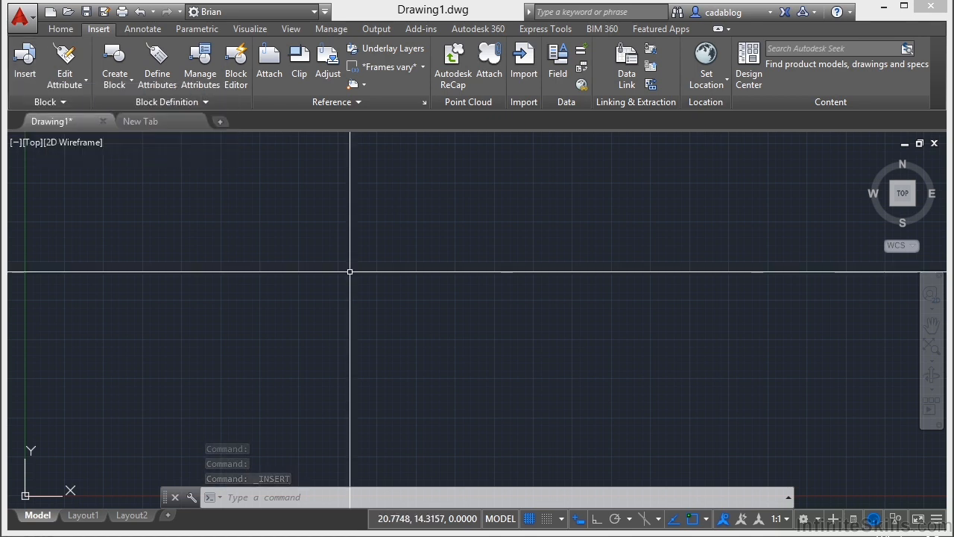
pyautogui.hotkey('ctrl', '3')
pyautogui.moveTo(751, 176)
pyautogui.mouseDown()
pyautogui.moveTo(560, 249)
pyautogui.moveTo(586, 247)
pyautogui.moveTo(575, 236)
pyautogui.mouseUp()
pyautogui.moveTo(734, 200); pyautogui.dragTo(565, 311)
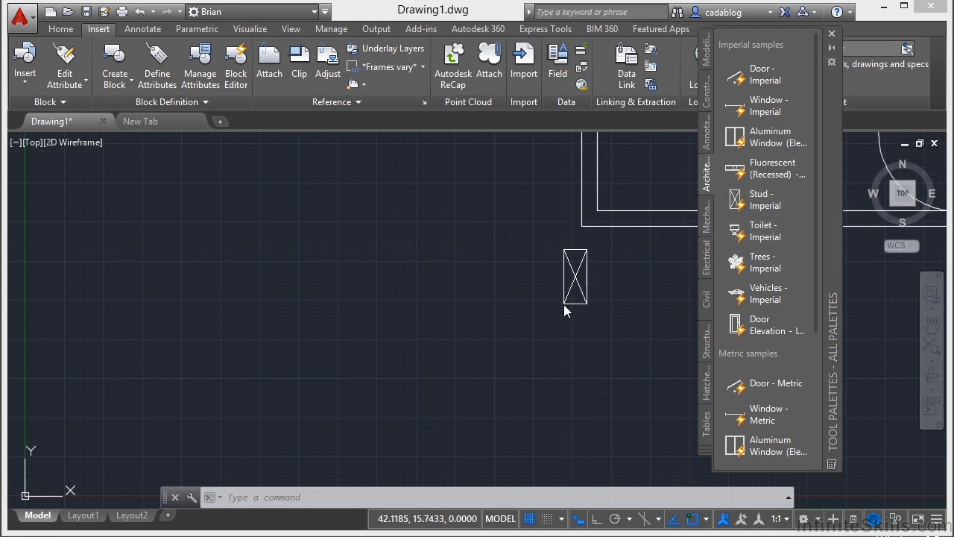
# Step: Insert the Trees - Imperial and Vehicles - Imperial blocks into the drawing
pyautogui.click(765, 262)
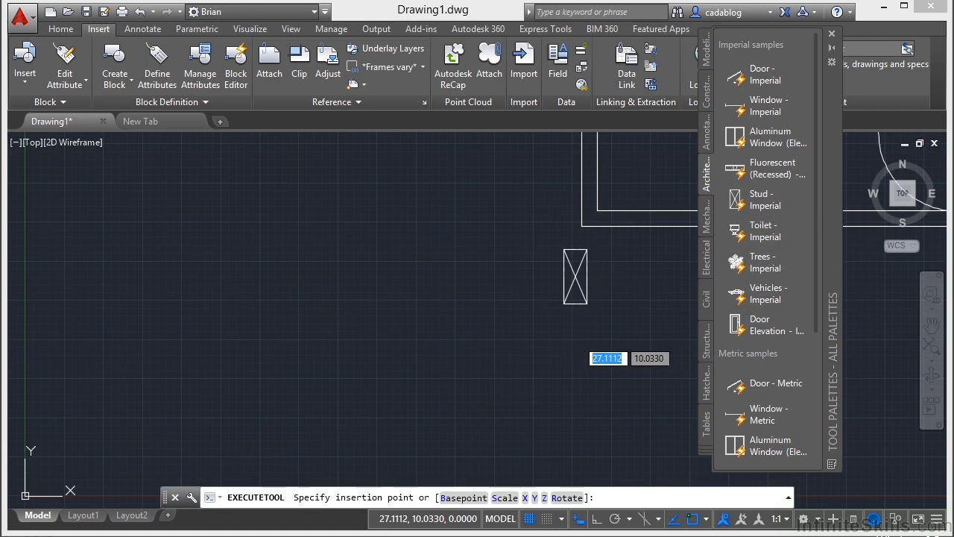
pyautogui.click(449, 293)
pyautogui.middleClick(454, 286)
pyautogui.middleClick(454, 285)
pyautogui.scroll(-2, 453, 317)
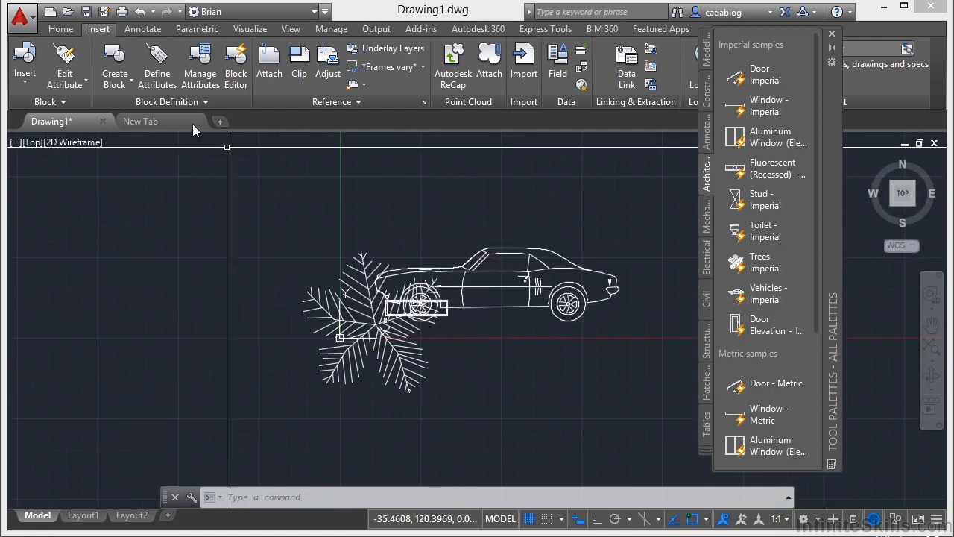
# Step: Insert the Stud - Imperial block from the block gallery into the empty area beside the tree
pyautogui.click(30, 74)
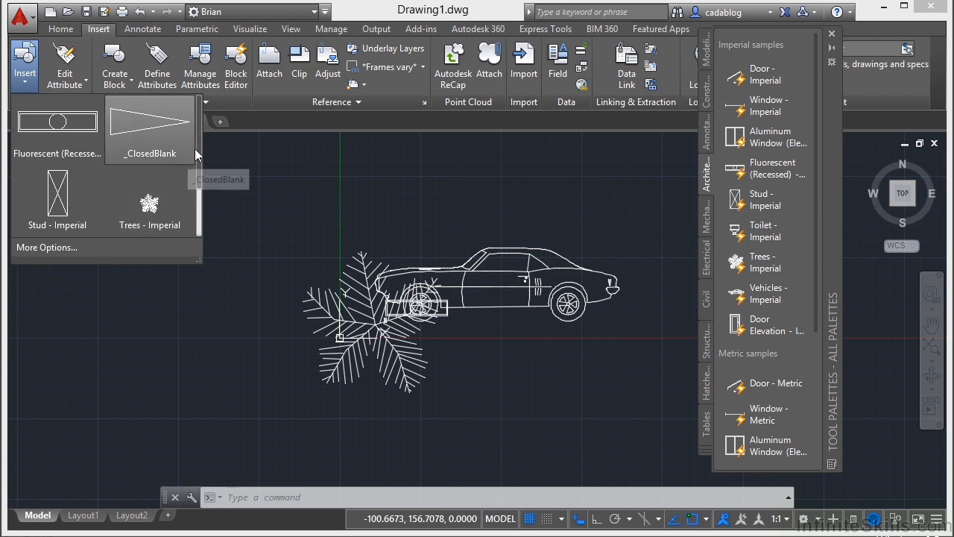
pyautogui.scroll(-1, 194, 216)
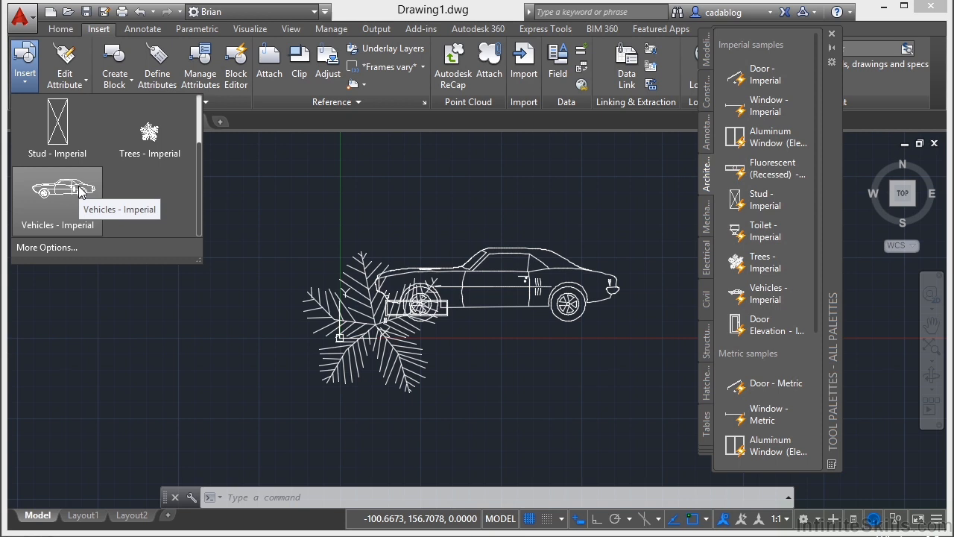
pyautogui.click(47, 129)
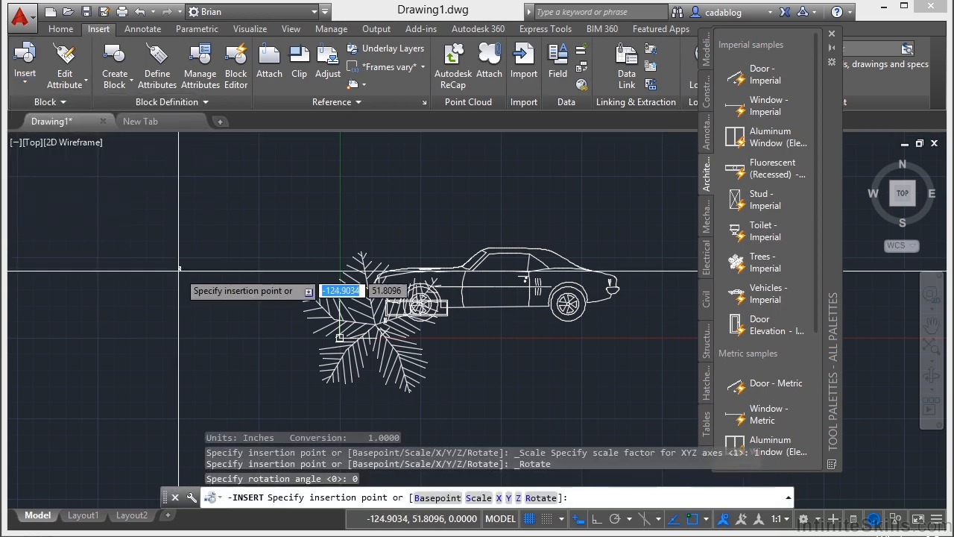
pyautogui.click(231, 232)
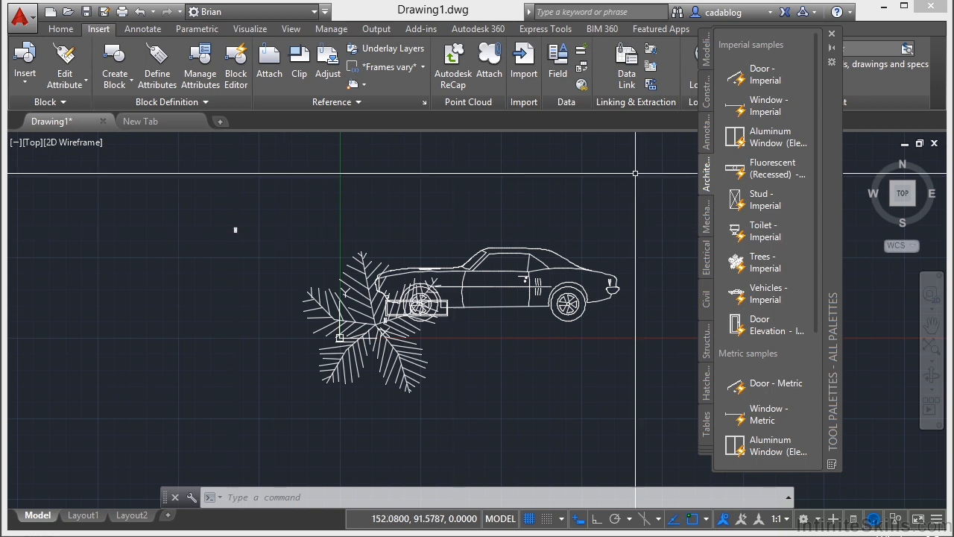
# Step: Close the Tool Palettes and erase all the inserted blocks from the drawing
pyautogui.click(832, 33)
pyautogui.click(705, 209)
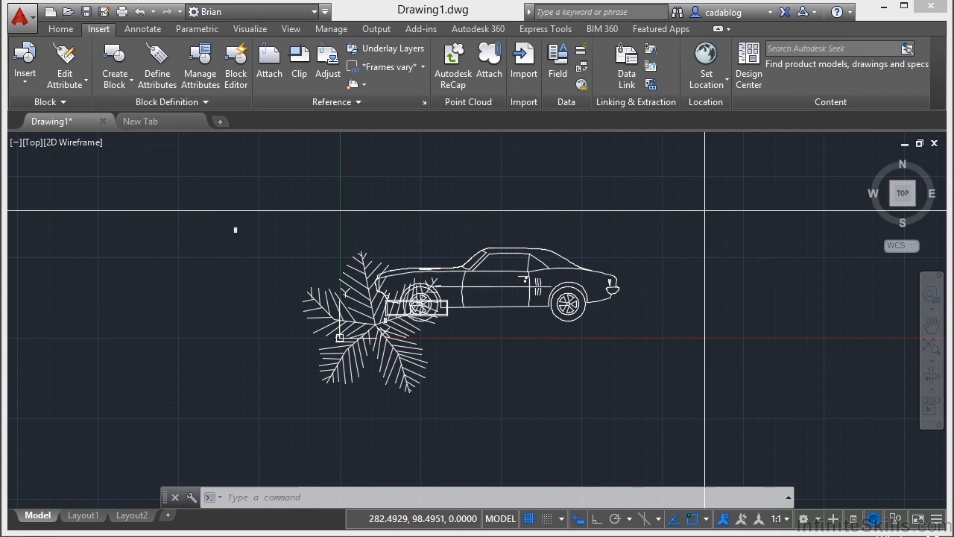
pyautogui.click(171, 399)
pyautogui.rightClick(215, 383)
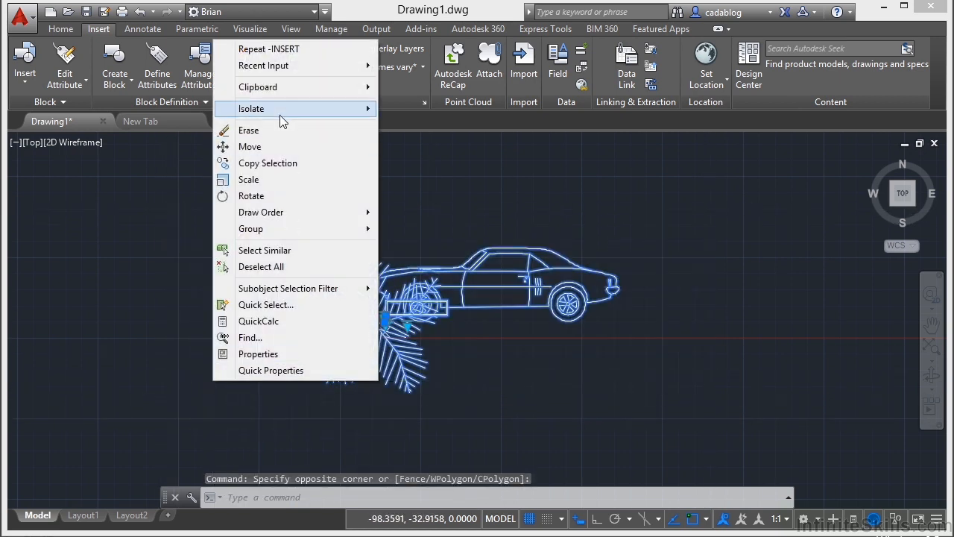
pyautogui.click(273, 130)
pyautogui.click(291, 28)
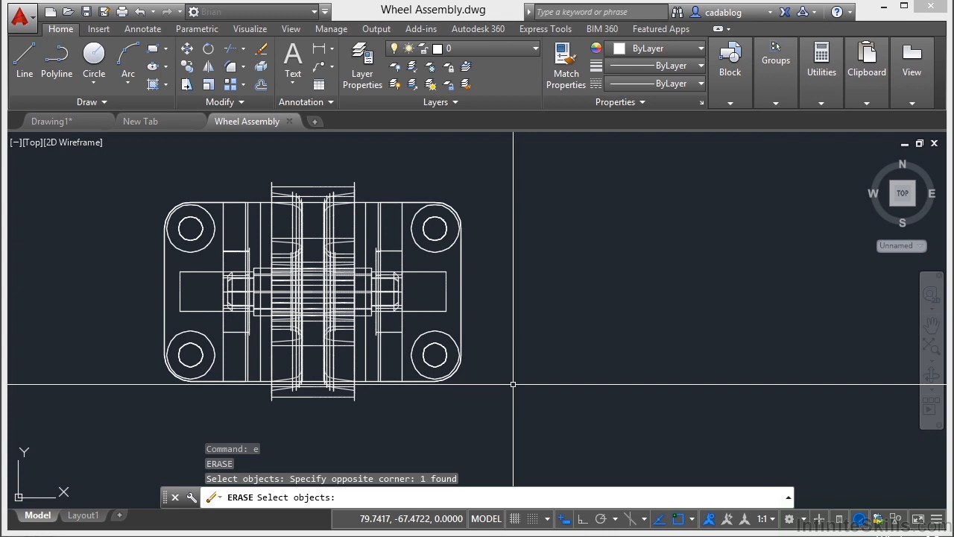
# Step: Erase the selected object from the Wheel Assembly drawing and orbit the model to a 3D view
pyautogui.press('Return')
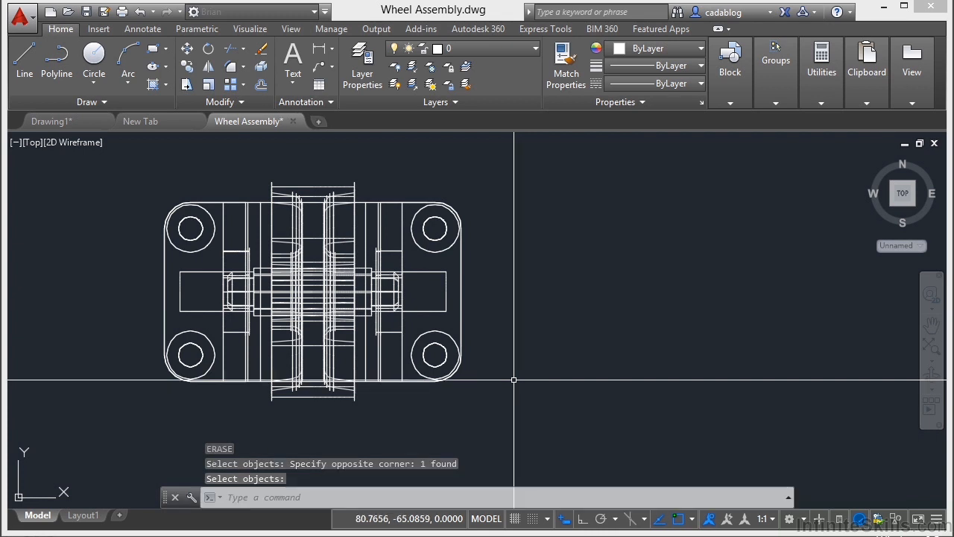
pyautogui.moveTo(317, 335)
pyautogui.mouseDown(button='middle')
pyautogui.moveTo(356, 337)
pyautogui.moveTo(320, 226)
pyautogui.moveTo(637, 305)
pyautogui.moveTo(633, 345)
pyautogui.moveTo(773, 356)
pyautogui.moveTo(642, 336)
pyautogui.moveTo(593, 342)
pyautogui.moveTo(574, 324)
pyautogui.mouseUp(button='middle')
pyautogui.scroll(4, 187, 181)
pyautogui.scroll(-2, 267, 232)
pyautogui.moveTo(467, 241); pyautogui.dragTo(328, 243, button='middle')
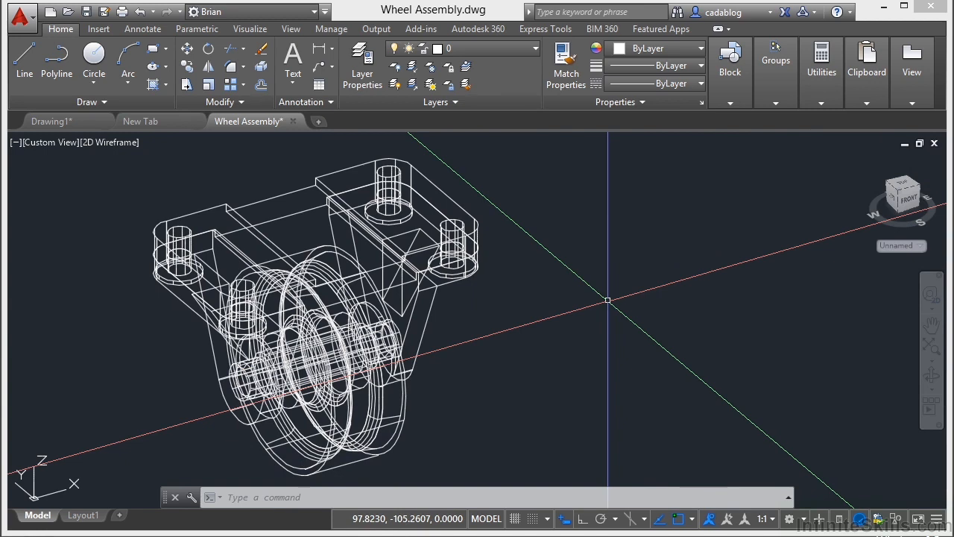
# Step: Return to the Top view and move the right-hand bracket clear of the assembly's base plate
pyautogui.click(49, 143)
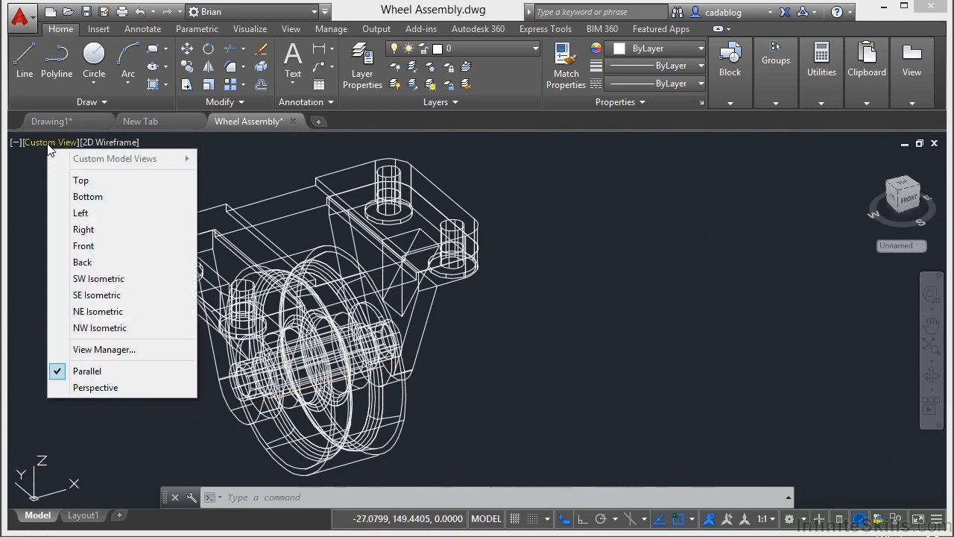
pyautogui.click(77, 181)
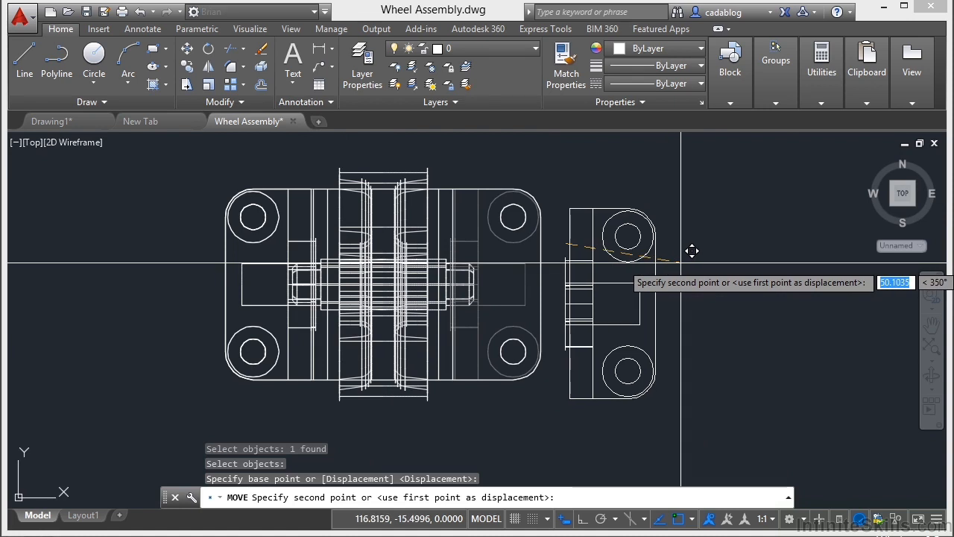
pyautogui.moveTo(691, 249)
pyautogui.mouseDown(button='middle')
pyautogui.moveTo(678, 260)
pyautogui.moveTo(550, 239)
pyautogui.mouseUp(button='middle')
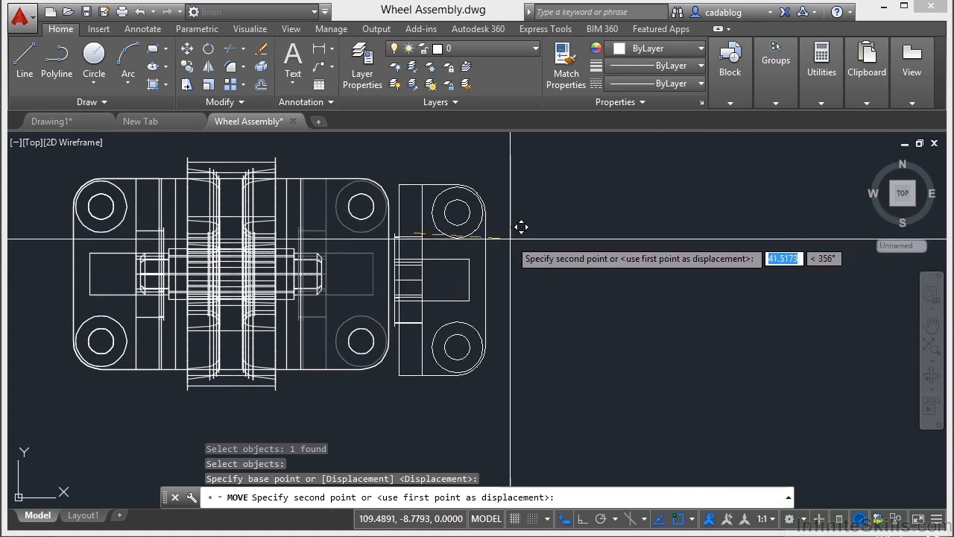
pyautogui.click(618, 264)
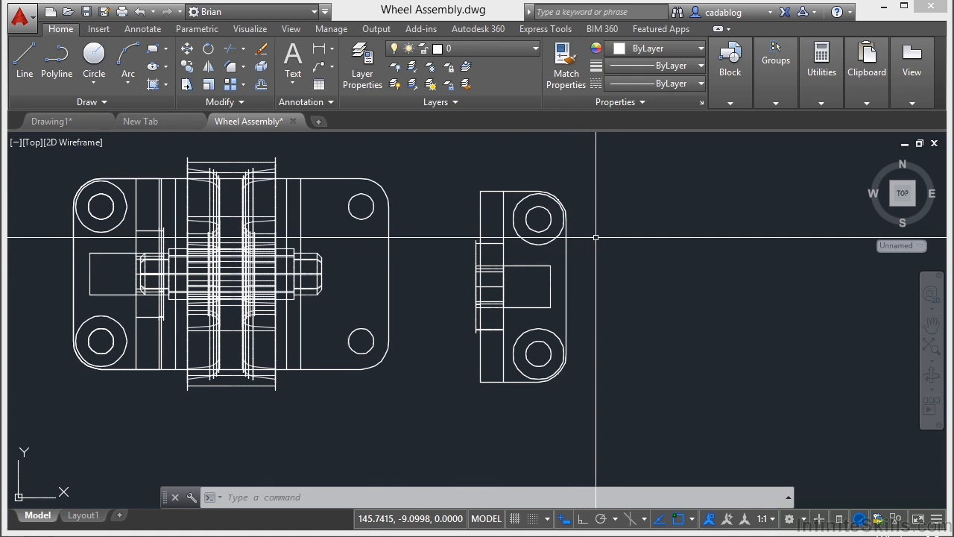
# Step: Try a rectangular window selection and a lasso selection in the empty area beside the moved bracket
pyautogui.click(618, 167)
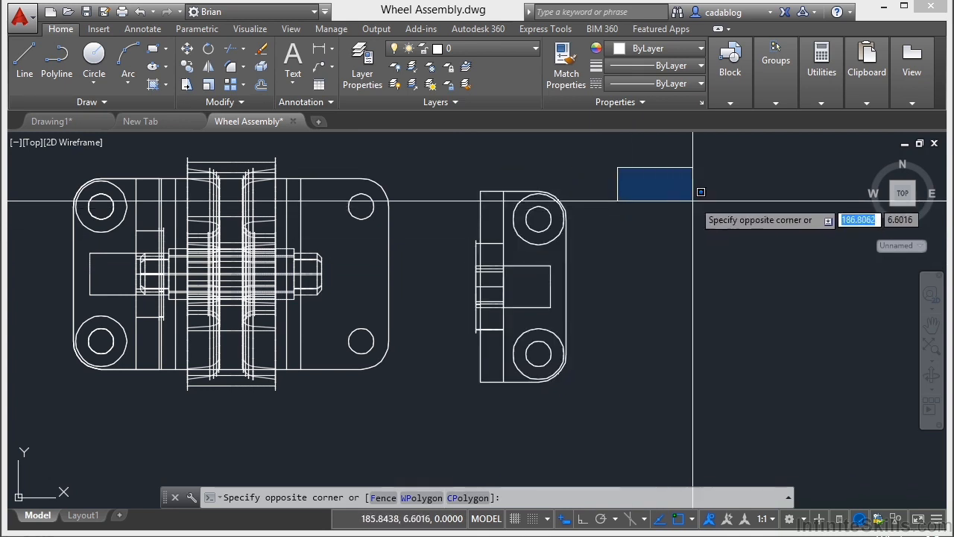
pyautogui.press('Escape')
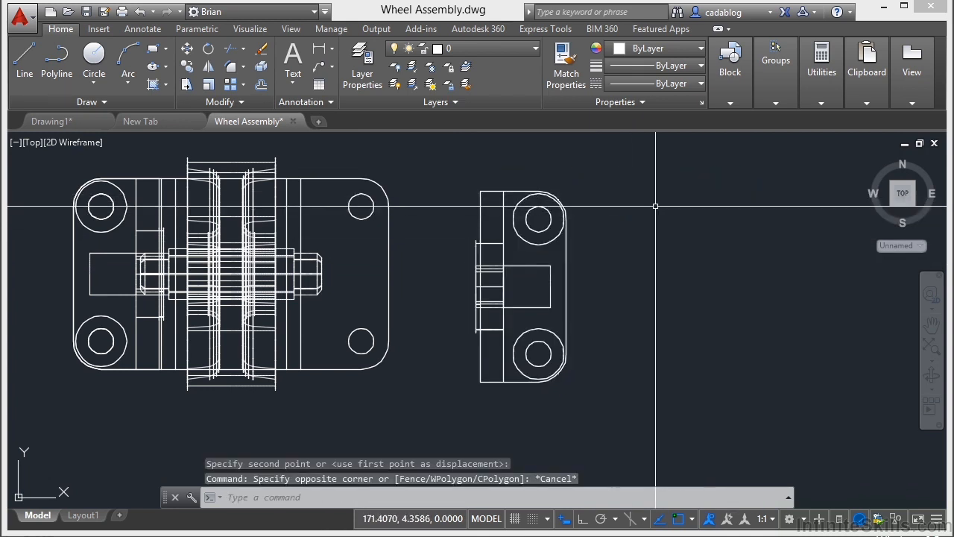
pyautogui.moveTo(638, 179)
pyautogui.mouseDown()
pyautogui.moveTo(495, 161)
pyautogui.moveTo(453, 260)
pyautogui.moveTo(453, 366)
pyautogui.moveTo(543, 394)
pyautogui.moveTo(635, 354)
pyautogui.moveTo(683, 284)
pyautogui.moveTo(686, 206)
pyautogui.moveTo(660, 201)
pyautogui.mouseUp()
pyautogui.press('Escape')
pyautogui.press('Escape')
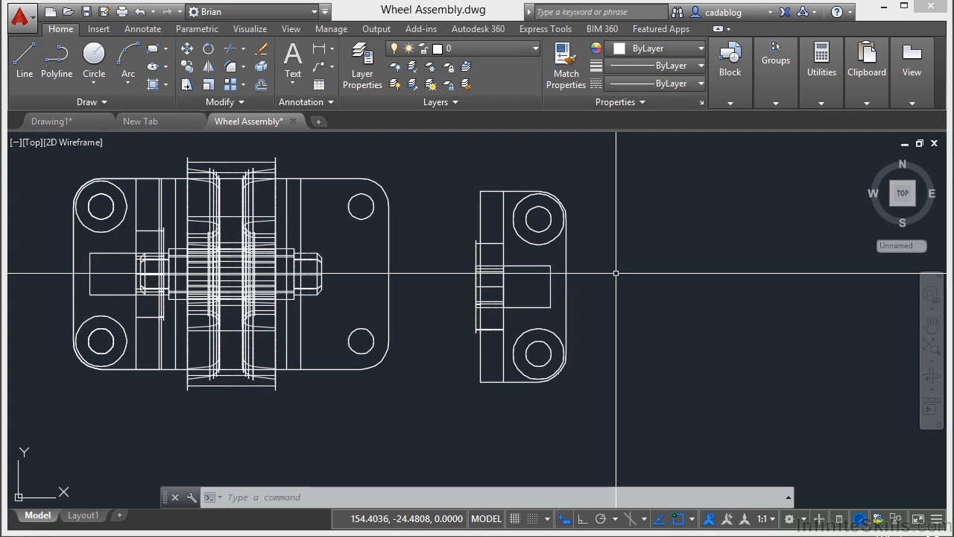
# Step: Select the moved bracket, examine its selection highlight and grips up close, and clear the selection
pyautogui.click(561, 221)
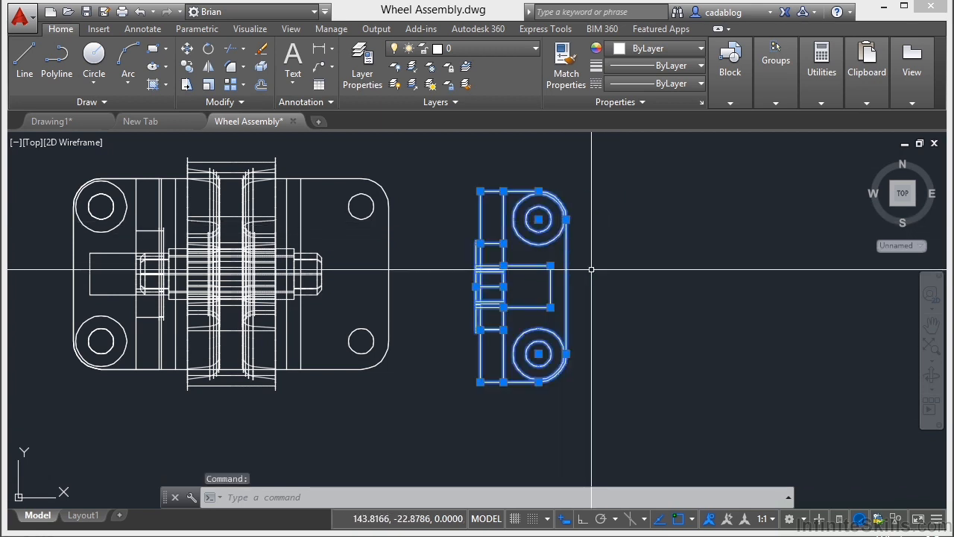
pyautogui.scroll(4, 592, 269)
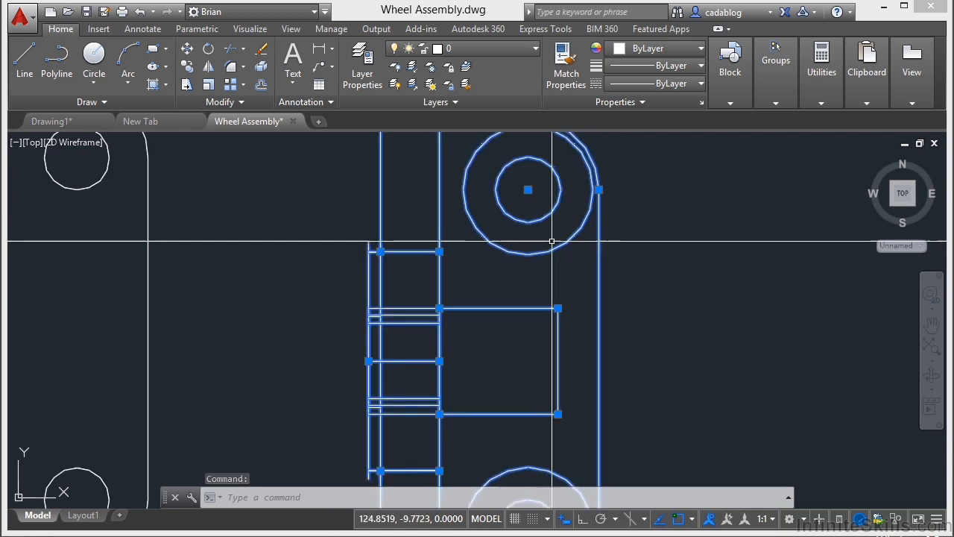
pyautogui.scroll(-4, 551, 242)
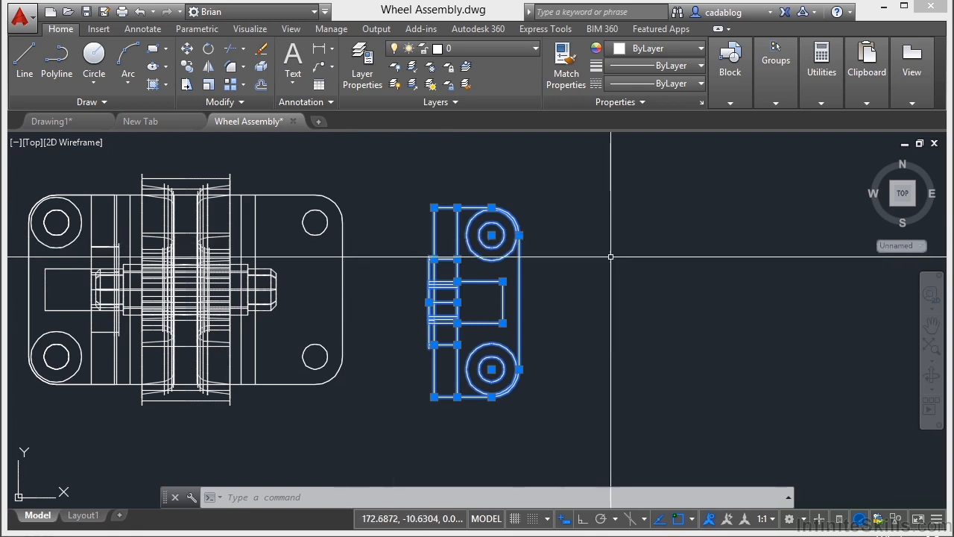
pyautogui.press('Escape')
pyautogui.press('Escape')
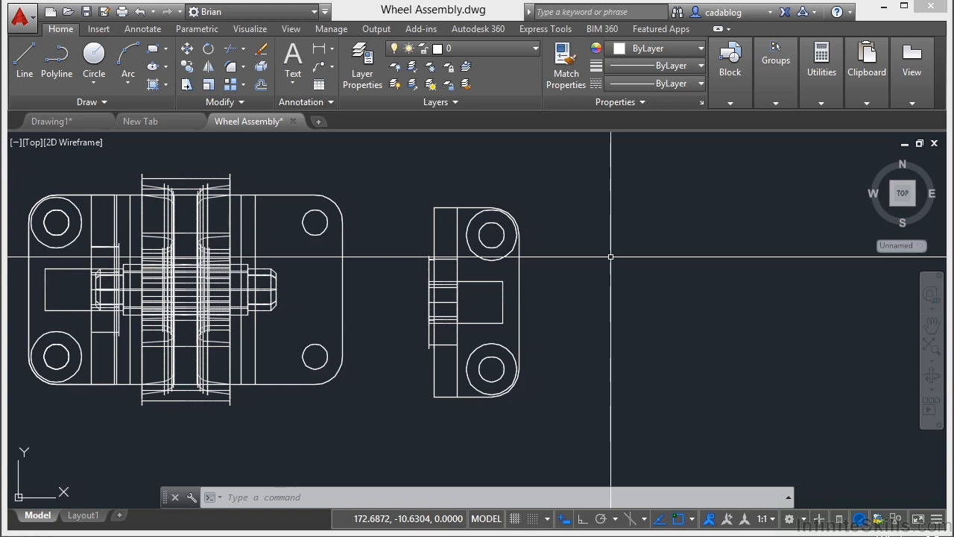
# Step: Review the selection and command preview settings in the Options dialog
pyautogui.write('options')
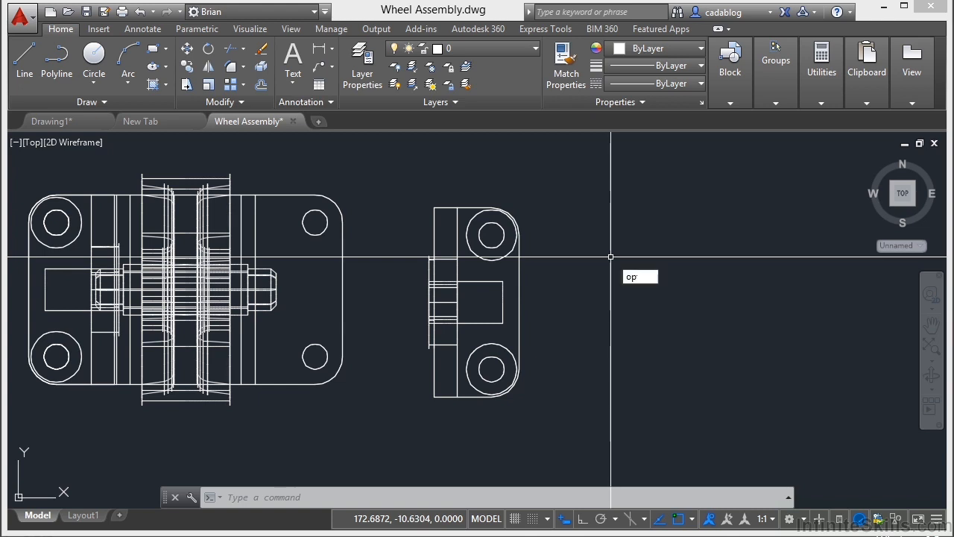
pyautogui.press('Return')
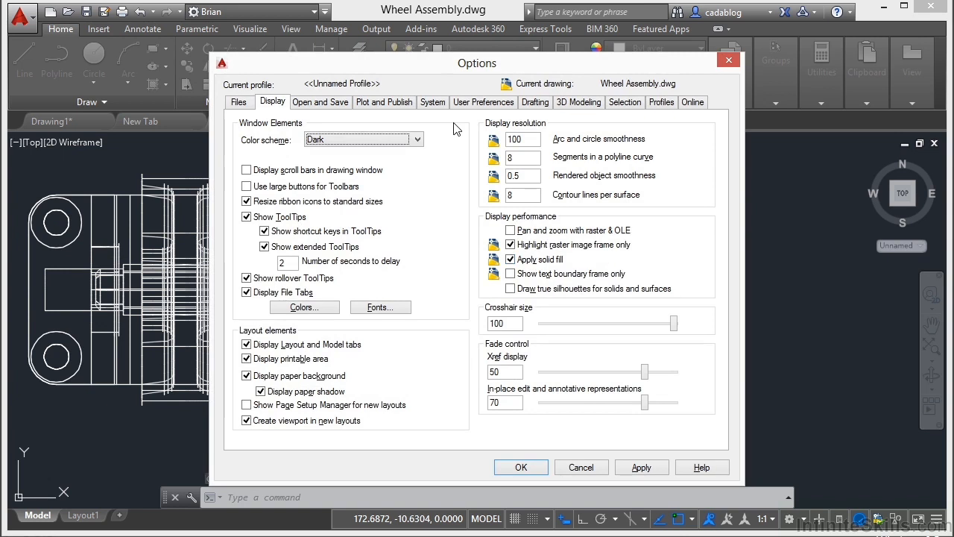
pyautogui.click(625, 104)
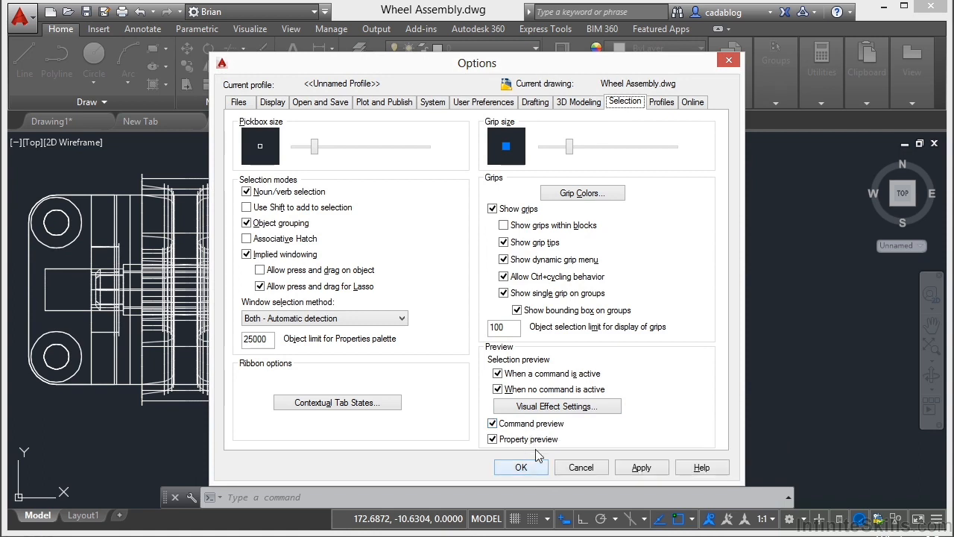
pyautogui.click(523, 466)
# Step: Draw two separate, roughly vertical lines in the empty area beside the moved bracket
pyautogui.write('l')
pyautogui.press('Return')
pyautogui.click(662, 276)
pyautogui.click(659, 382)
pyautogui.press('Return')
pyautogui.press('Return')
pyautogui.click(727, 270)
pyautogui.click(720, 395)
pyautogui.press('Return')
# Step: Draw two roughly horizontal lines, one above the other, each crossing both vertical lines
pyautogui.press('Return')
pyautogui.click(601, 318)
pyautogui.click(780, 318)
pyautogui.press('Return')
pyautogui.press('Return')
pyautogui.click(776, 358)
pyautogui.click(630, 367)
pyautogui.press('Return')
# Step: Trim the upper horizontal line beyond the right vertical and the lower one to its left, using those three lines as cutting edges
pyautogui.write('tr')
pyautogui.press('Return')
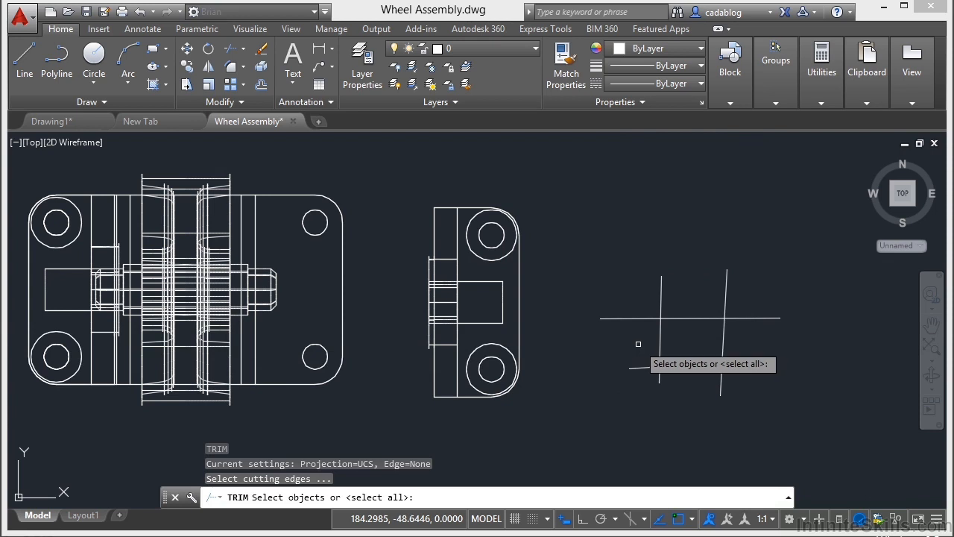
pyautogui.click(756, 296)
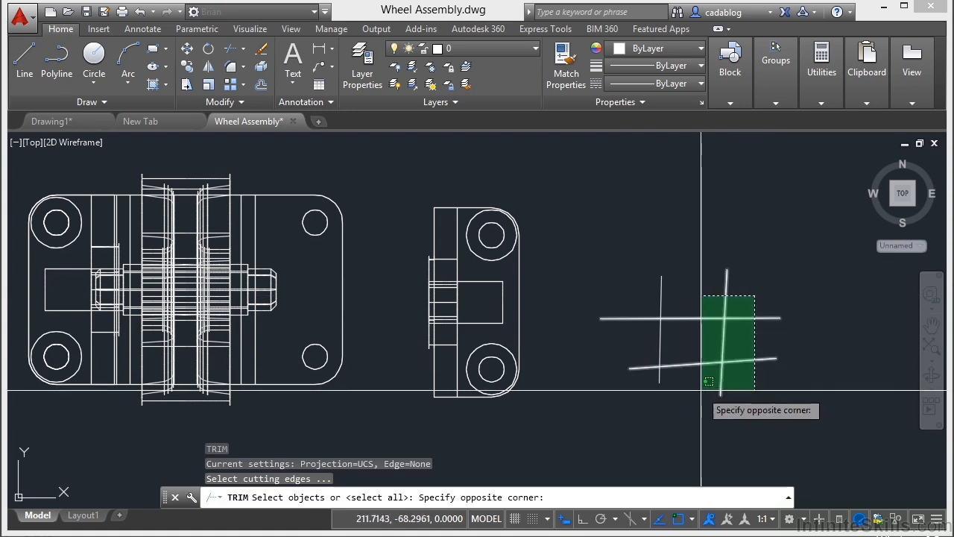
pyautogui.click(701, 384)
pyautogui.scroll(2, 740, 336)
pyautogui.press('Return')
pyautogui.press('Return')
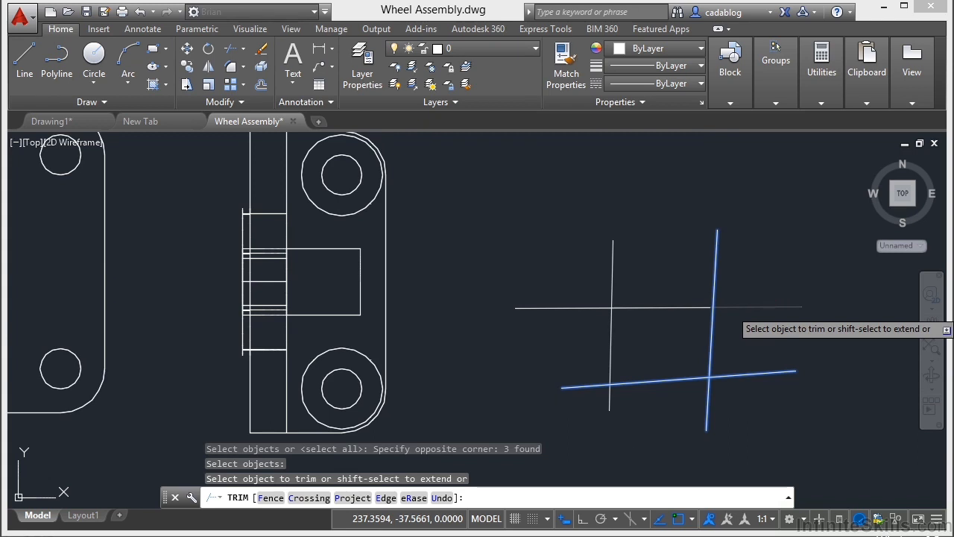
pyautogui.click(771, 308)
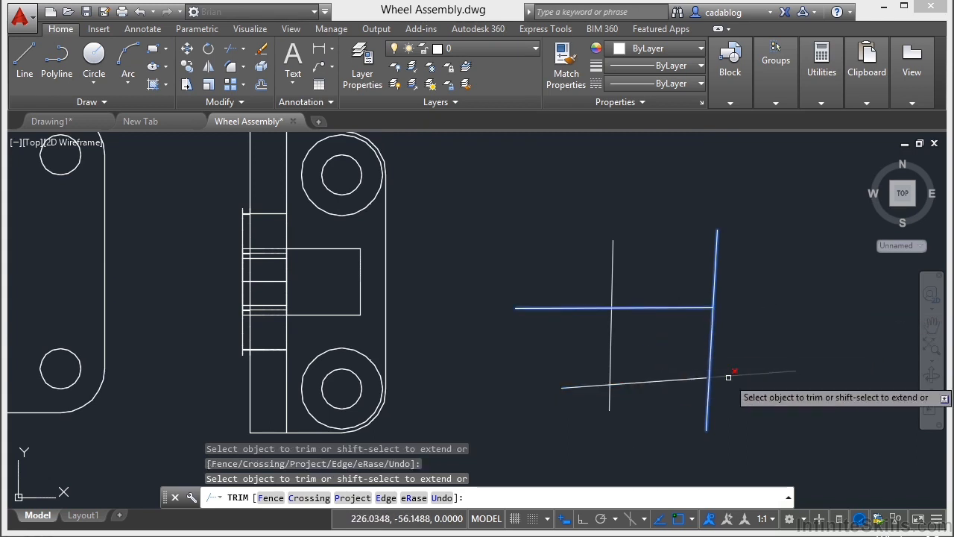
pyautogui.click(667, 379)
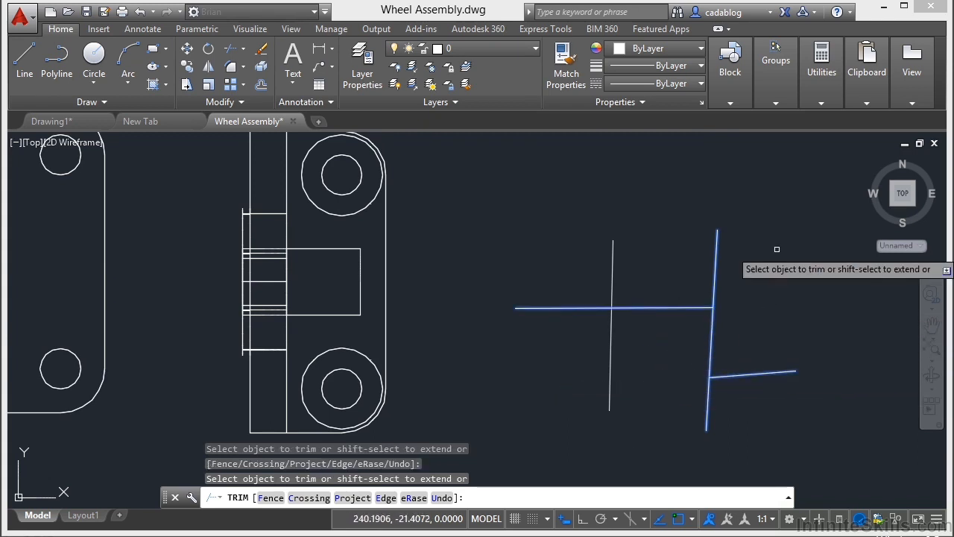
pyautogui.press('Return')
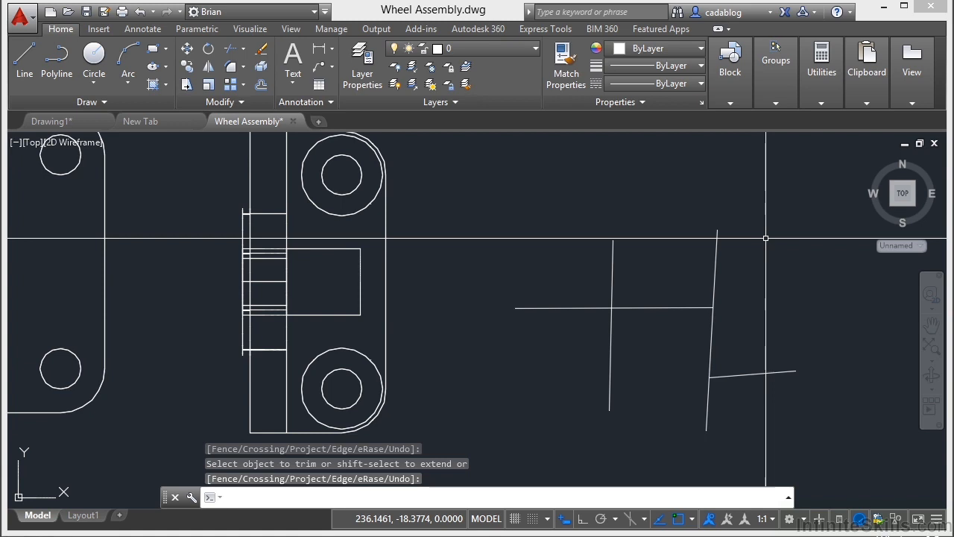
# Step: List the properties of the short lower line left over from the trim
pyautogui.moveTo(726, 272); pyautogui.dragTo(551, 261, button='middle')
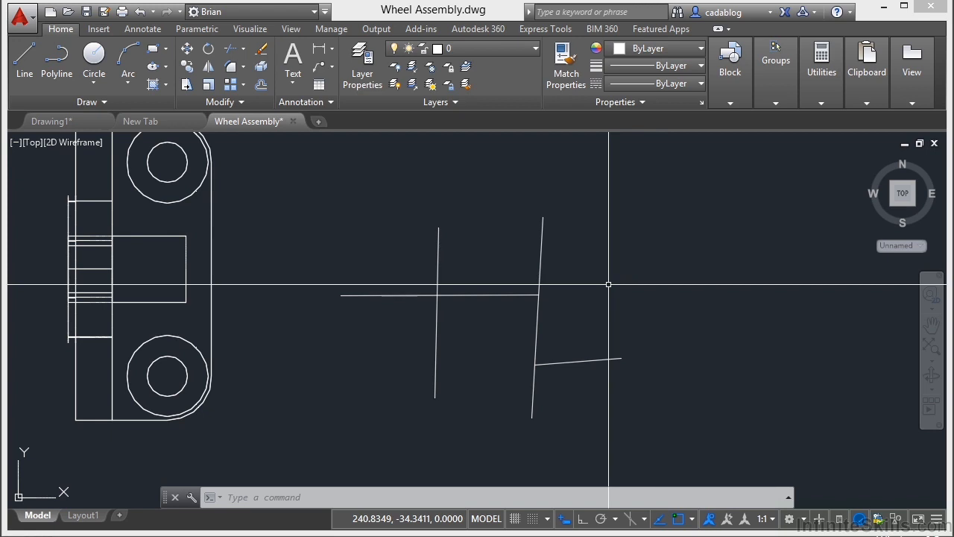
pyautogui.write('list')
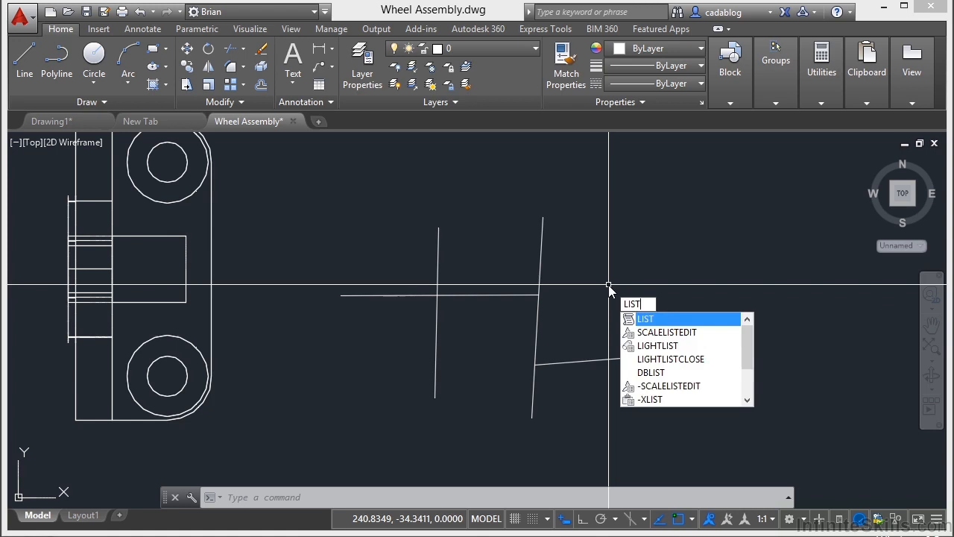
pyautogui.press('Return')
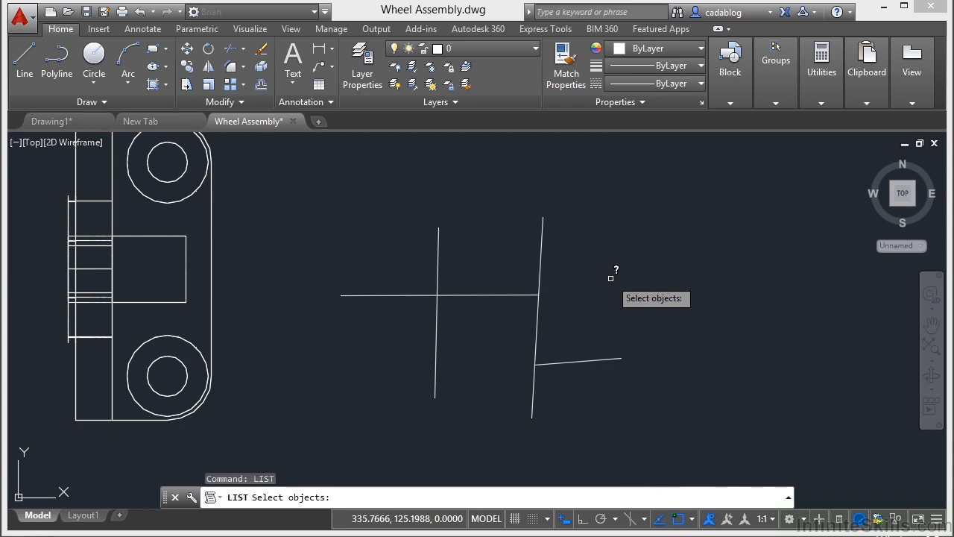
pyautogui.click(610, 360)
pyautogui.press('Return')
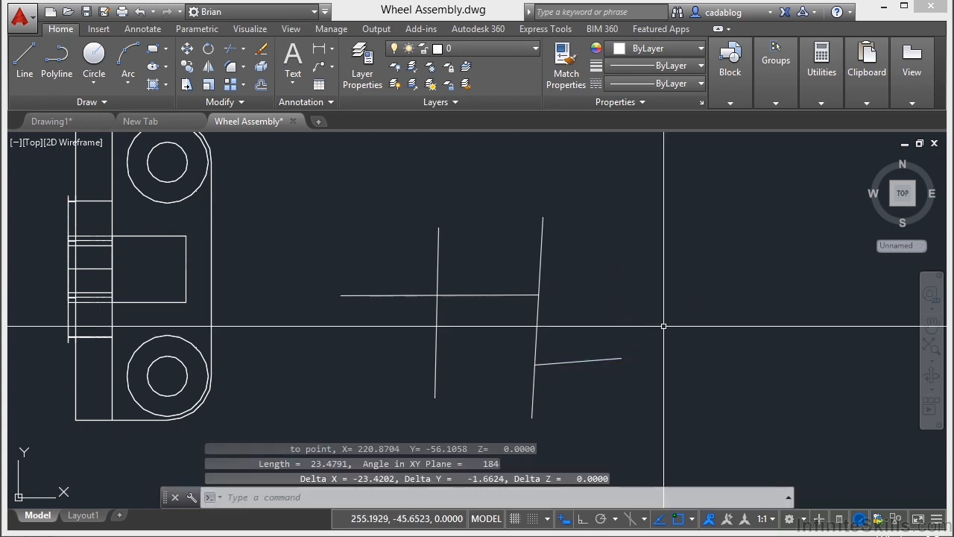
# Step: Try to rotate the short lower line freehand about a base point just beyond its outer end
pyautogui.click(651, 303)
pyautogui.write('ro')
pyautogui.press('Return')
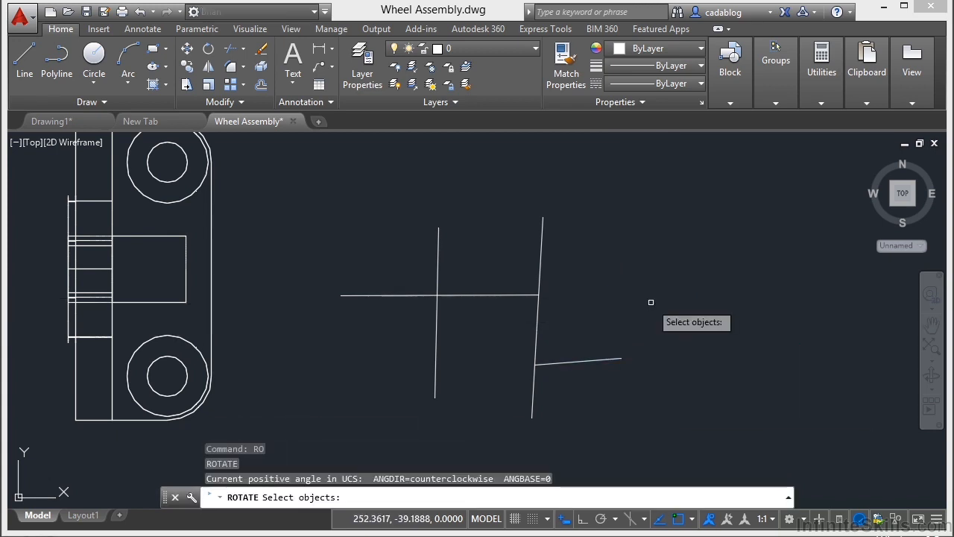
pyautogui.click(590, 362)
pyautogui.press('Return')
pyautogui.click(630, 345)
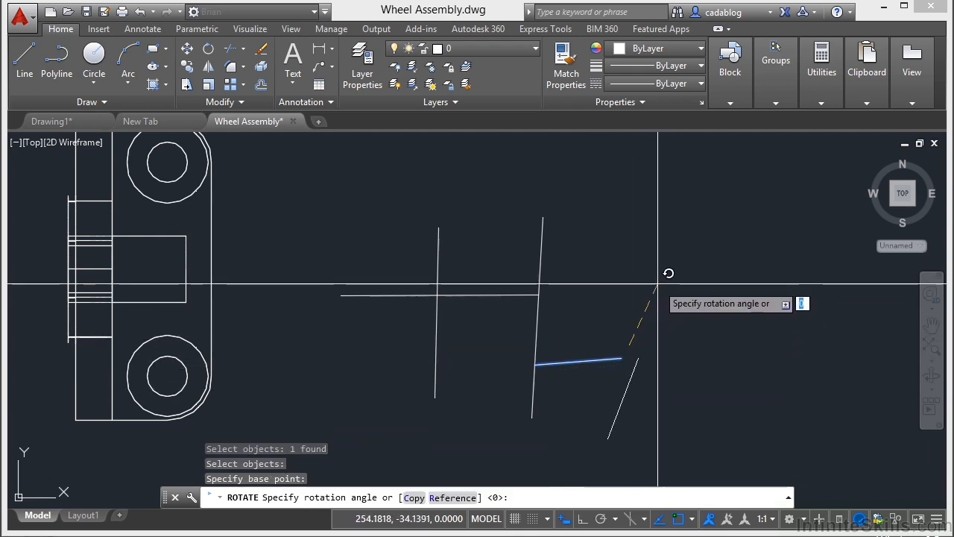
pyautogui.press('Escape')
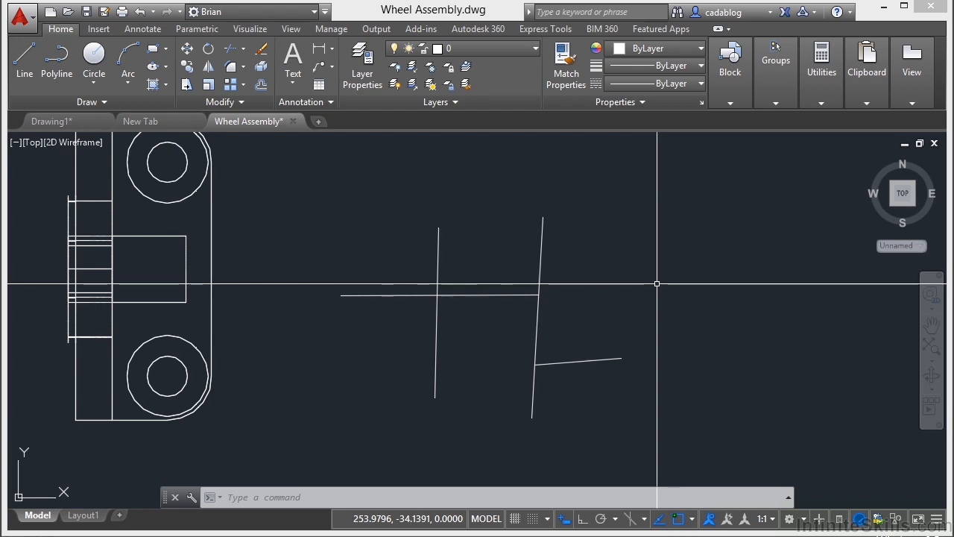
pyautogui.press('Escape')
pyautogui.press('Escape')
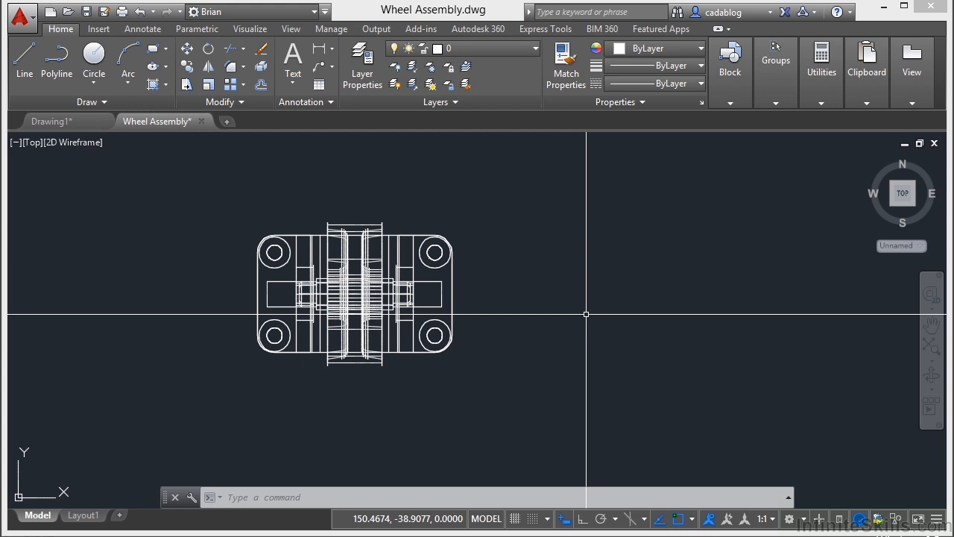
# Step: Divide the model space into viewports with the Three: Right configuration
pyautogui.click(286, 30)
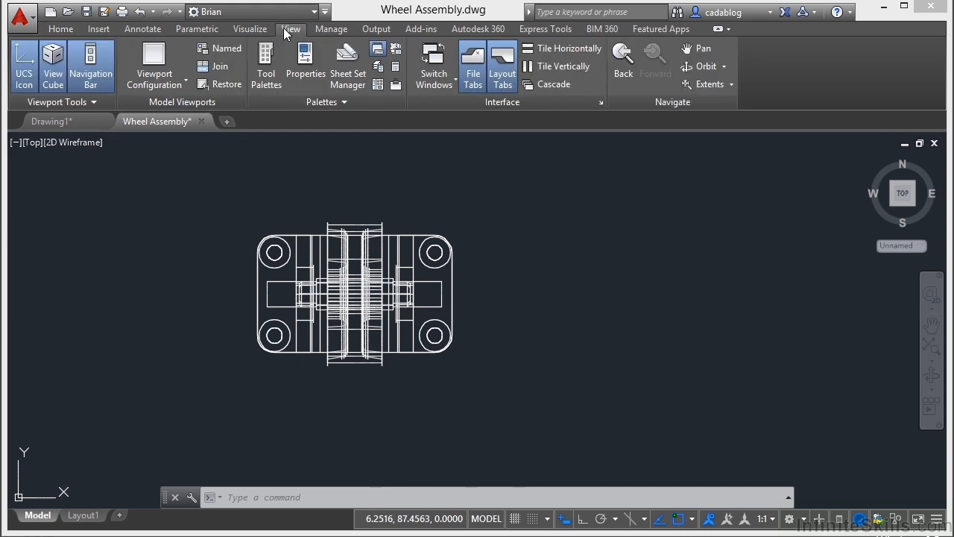
pyautogui.click(161, 58)
pyautogui.click(177, 85)
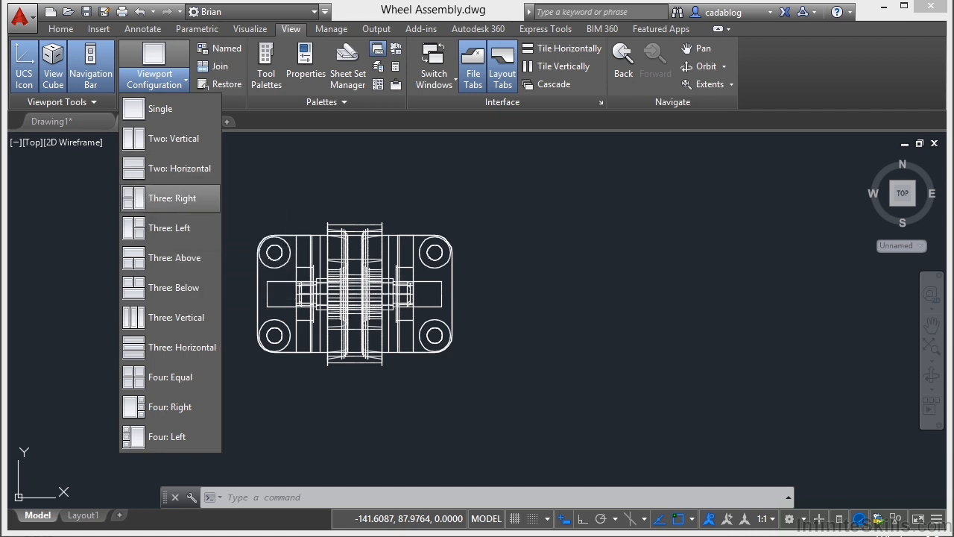
pyautogui.click(165, 198)
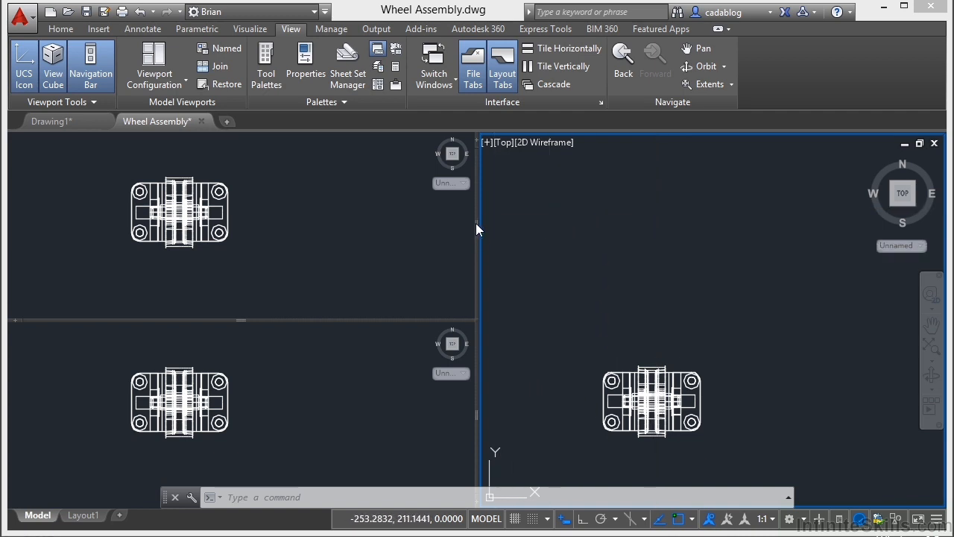
# Step: Resize the three viewports by shifting their shared boundaries, leaving the large viewport slightly wider and the upper small one shorter
pyautogui.moveTo(475, 227); pyautogui.dragTo(546, 229)
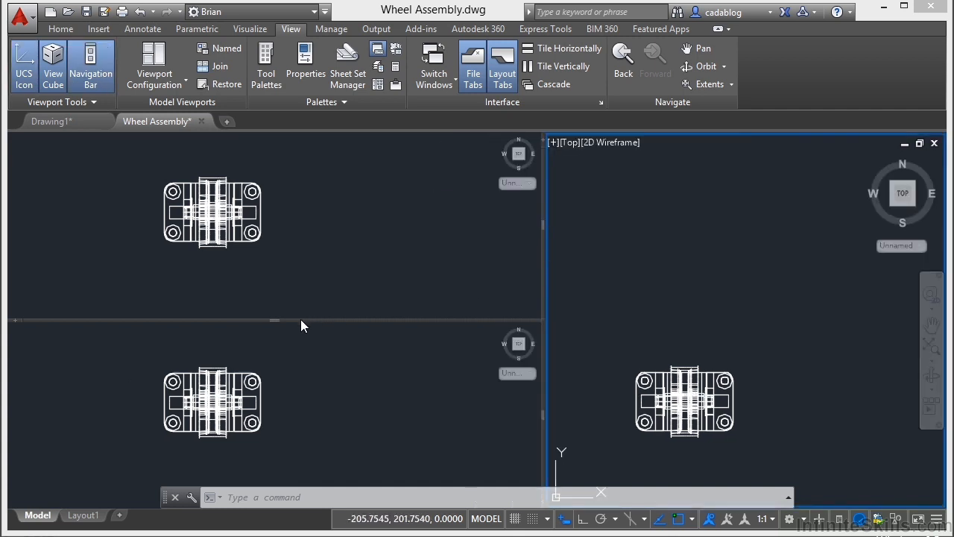
pyautogui.moveTo(277, 319)
pyautogui.mouseDown()
pyautogui.moveTo(277, 284)
pyautogui.moveTo(278, 319)
pyautogui.mouseUp()
pyautogui.moveTo(542, 422); pyautogui.dragTo(489, 422)
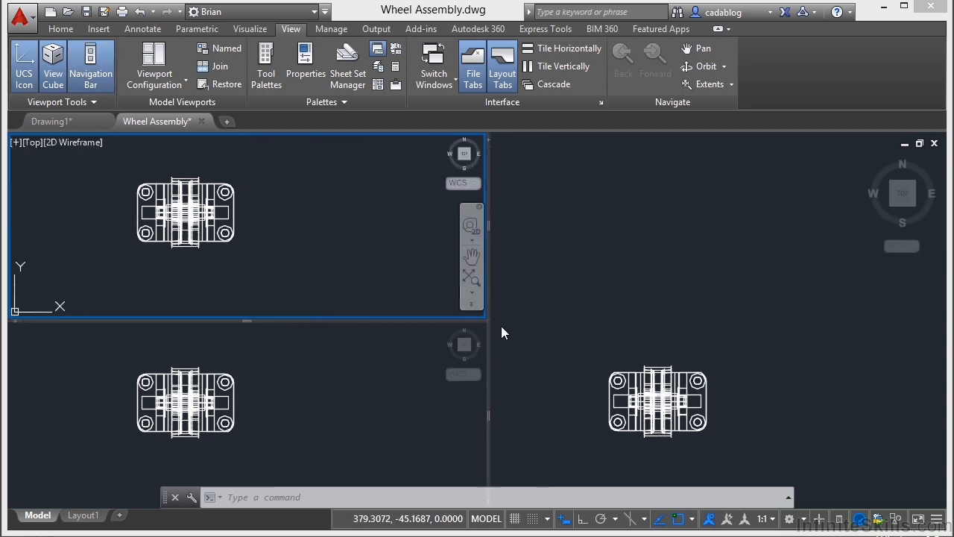
pyautogui.moveTo(484, 322); pyautogui.dragTo(522, 314)
pyautogui.moveTo(457, 319); pyautogui.dragTo(450, 306)
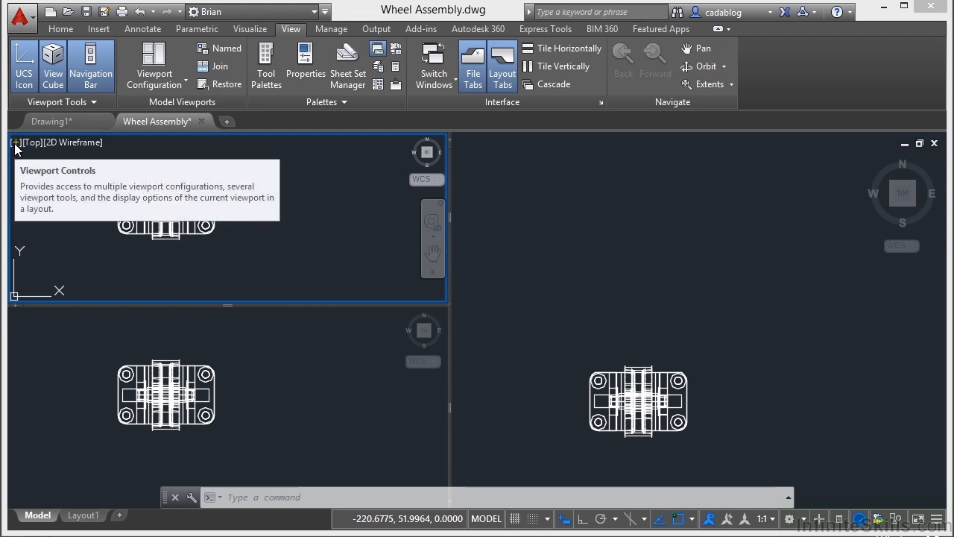
# Step: Apply the Two: Vertical viewport configuration and split the first of the two viewports with an additional vertical boundary
pyautogui.click(15, 144)
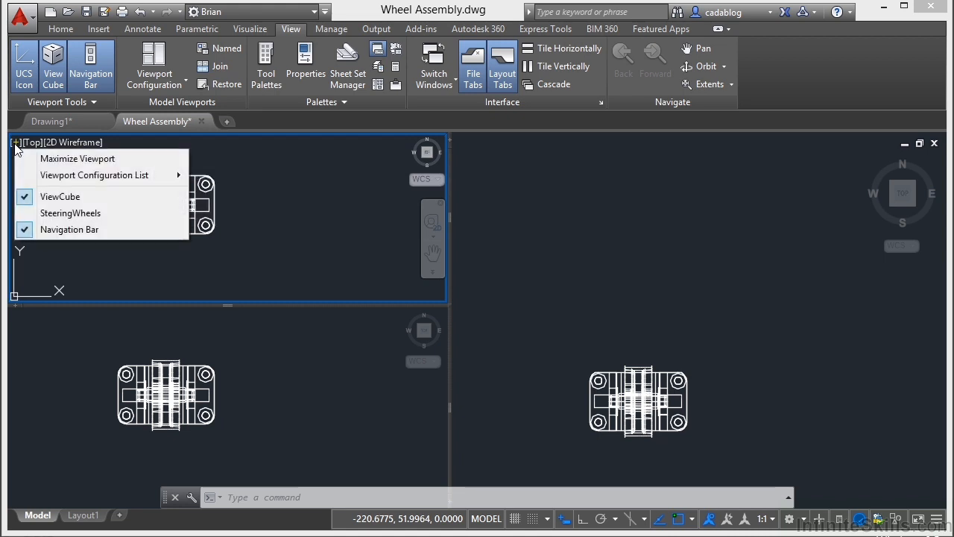
pyautogui.moveTo(56, 177)
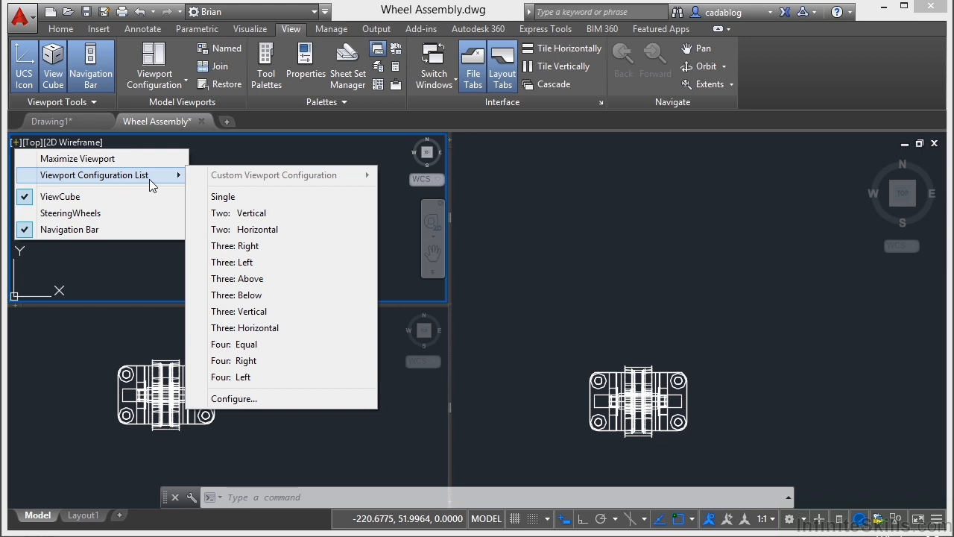
pyautogui.click(237, 213)
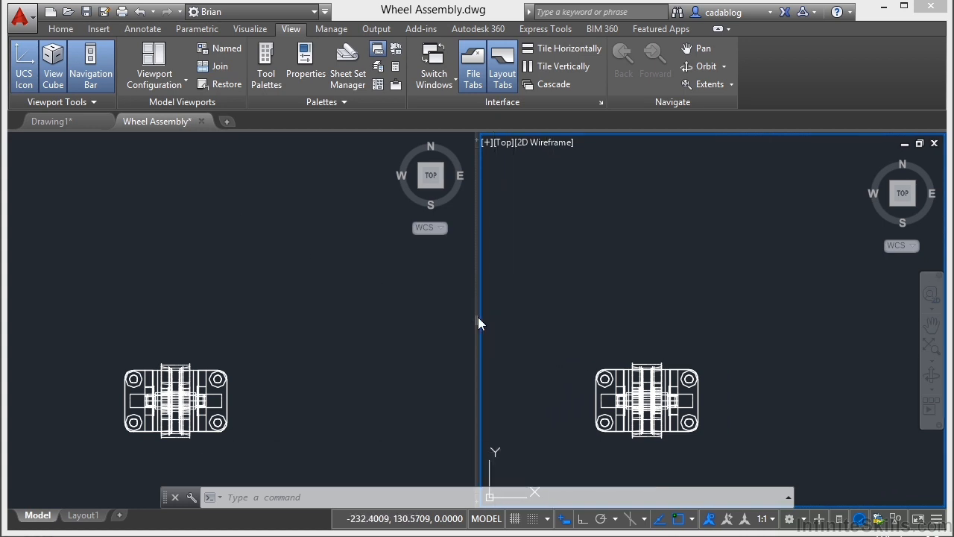
pyautogui.moveTo(478, 316); pyautogui.dragTo(280, 310)
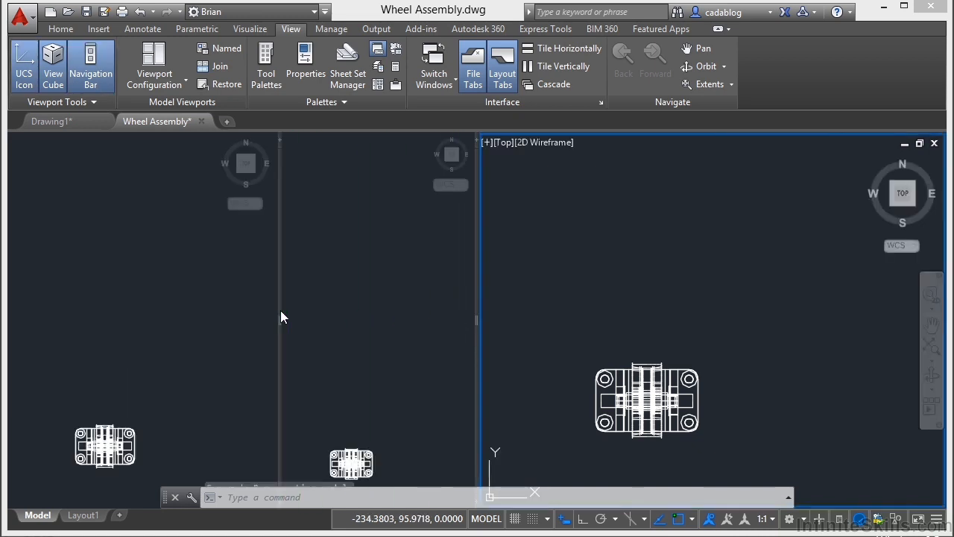
# Step: Make the westernmost viewport current and apply the Four: Equal viewport configuration
pyautogui.click(347, 290)
pyautogui.click(224, 283)
pyautogui.click(15, 142)
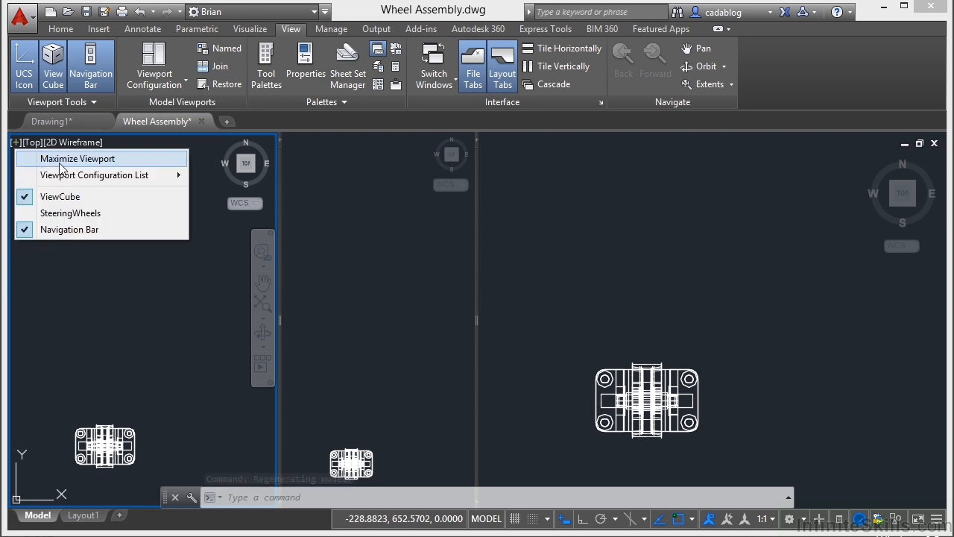
pyautogui.moveTo(75, 176)
pyautogui.click(260, 345)
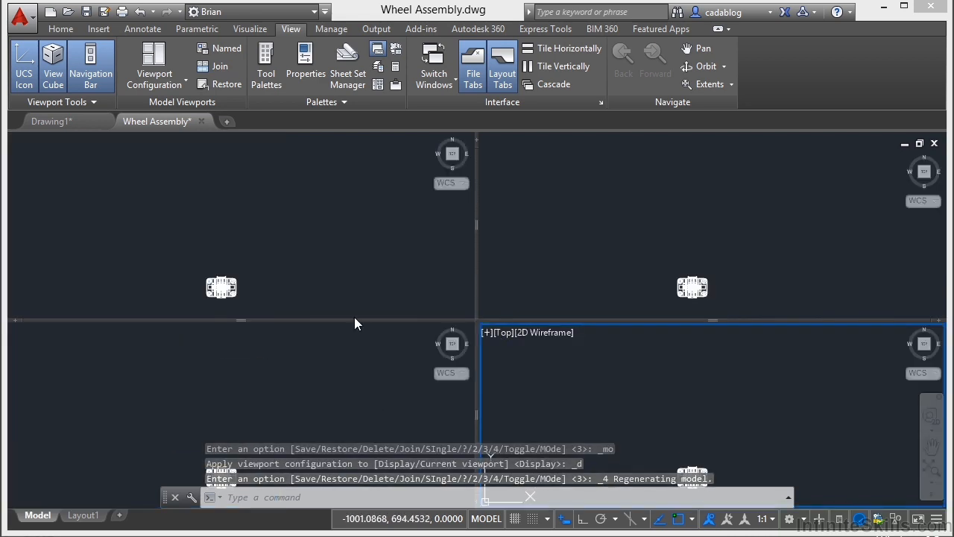
# Step: Subdivide the upper-left viewport into a full-width strip with three smaller viewports beneath it
pyautogui.moveTo(355, 320); pyautogui.dragTo(358, 221)
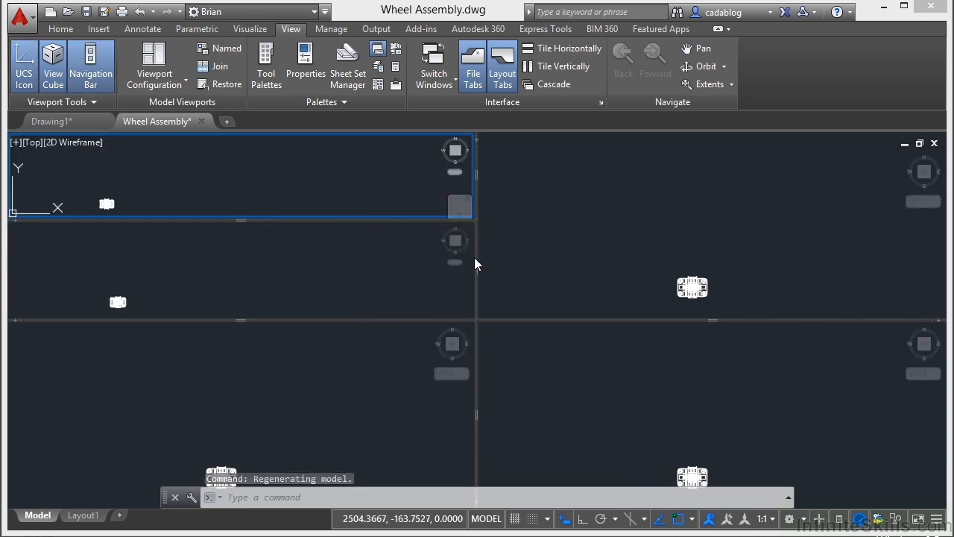
pyautogui.moveTo(476, 260); pyautogui.dragTo(250, 265)
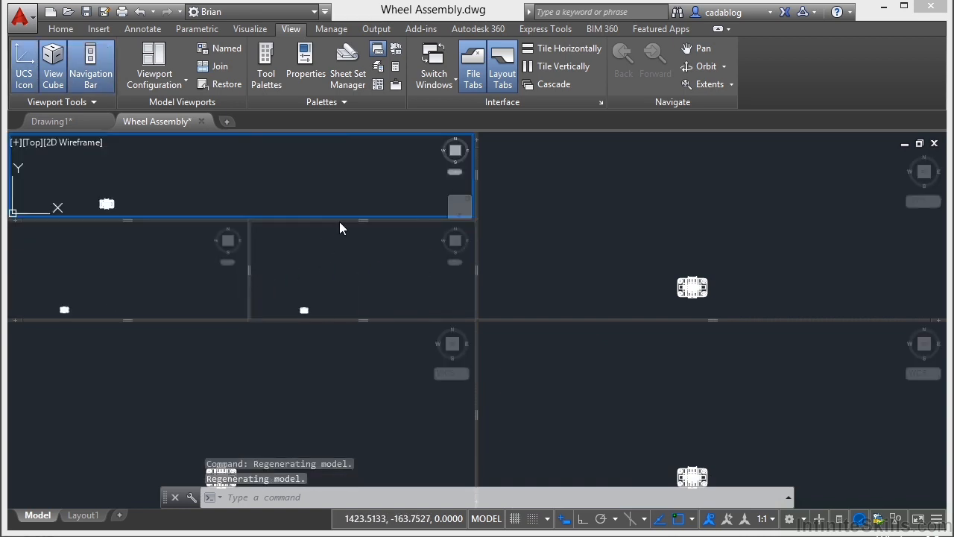
pyautogui.moveTo(339, 220); pyautogui.dragTo(340, 268)
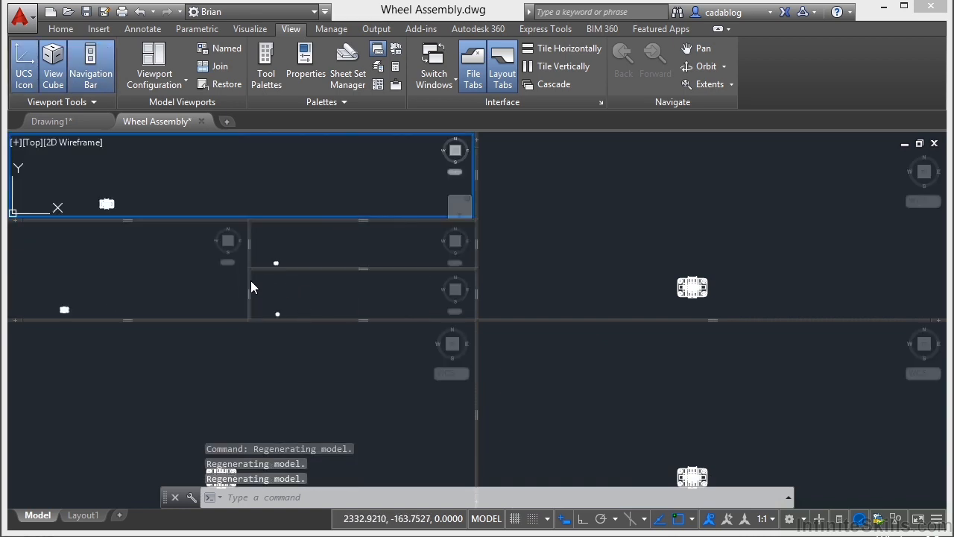
# Step: Open the architectural_-_annotation_scaling_and_multileaders drawing, display its layer properties, and return to Wheel Assembly with the layer manager closed
pyautogui.click(227, 121)
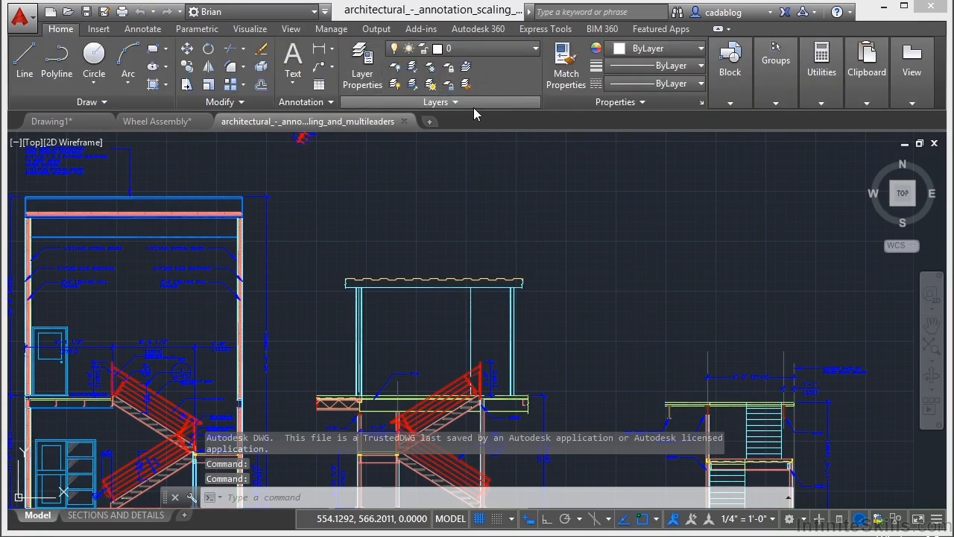
pyautogui.click(369, 67)
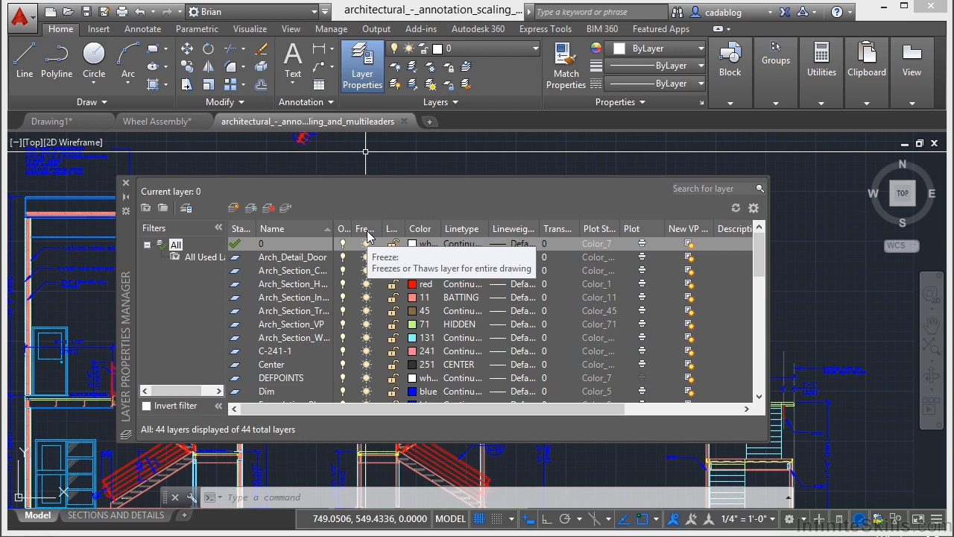
pyautogui.click(158, 124)
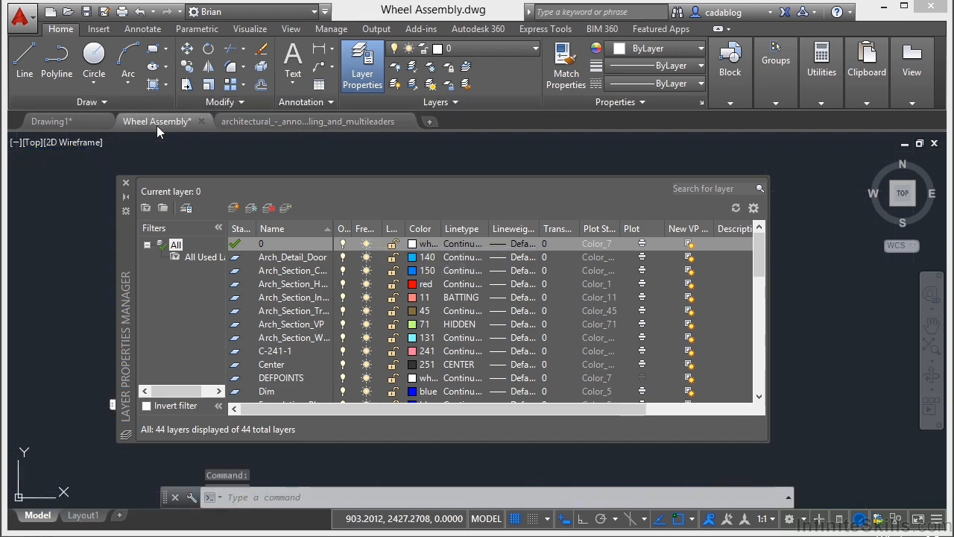
pyautogui.click(126, 183)
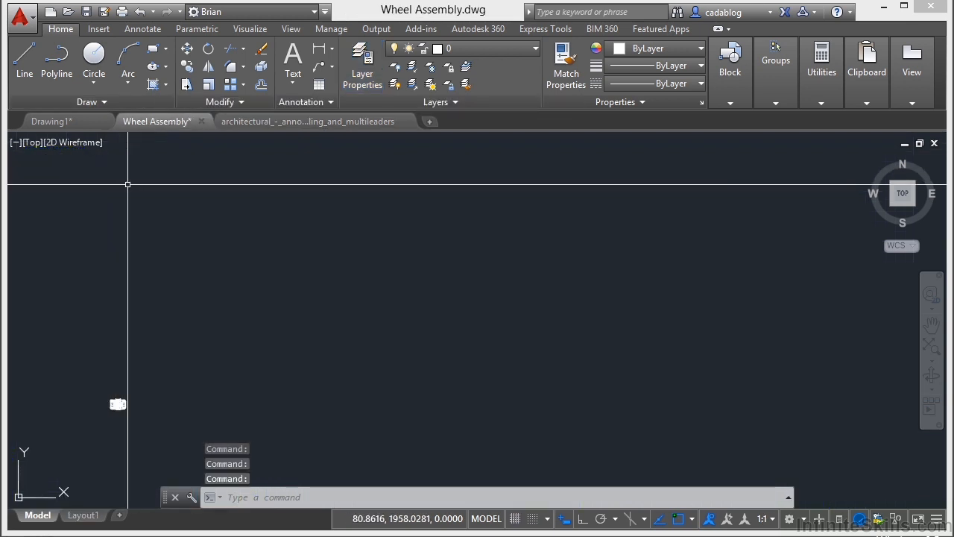
# Step: Switch isometric drafting through isoplane Top, isoplane Right and isoplane Left, turning it off at the end
pyautogui.click(644, 520)
pyautogui.click(659, 472)
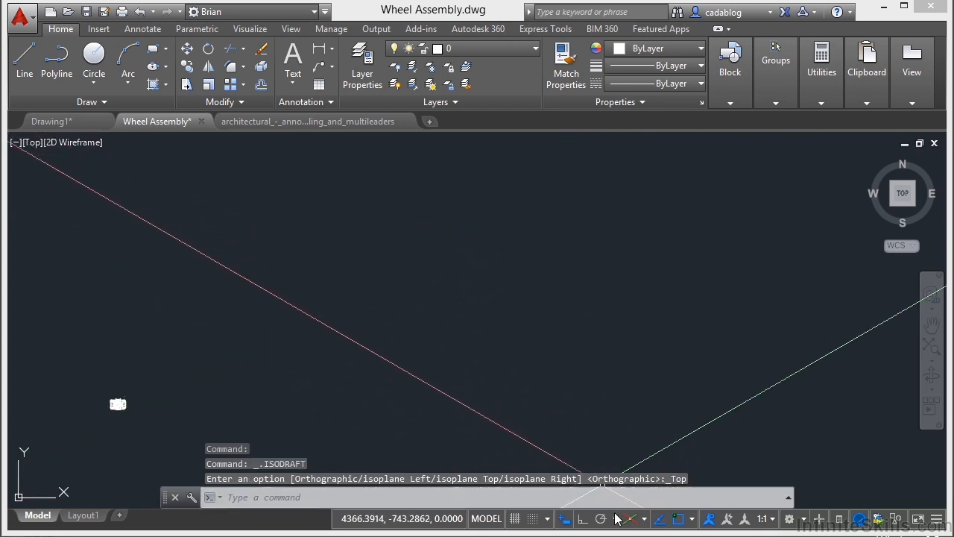
pyautogui.click(613, 519)
pyautogui.click(671, 494)
pyautogui.click(601, 519)
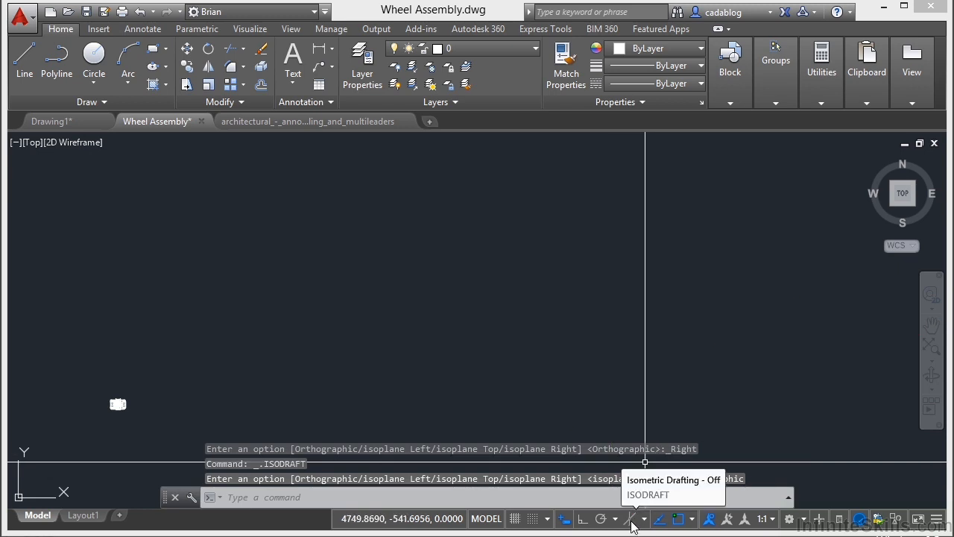
pyautogui.click(644, 519)
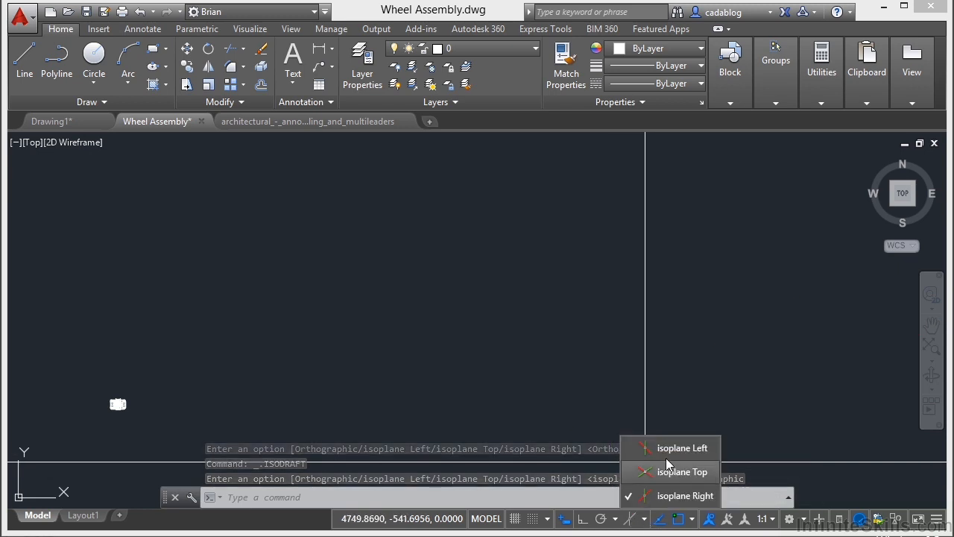
pyautogui.click(675, 448)
pyautogui.click(632, 520)
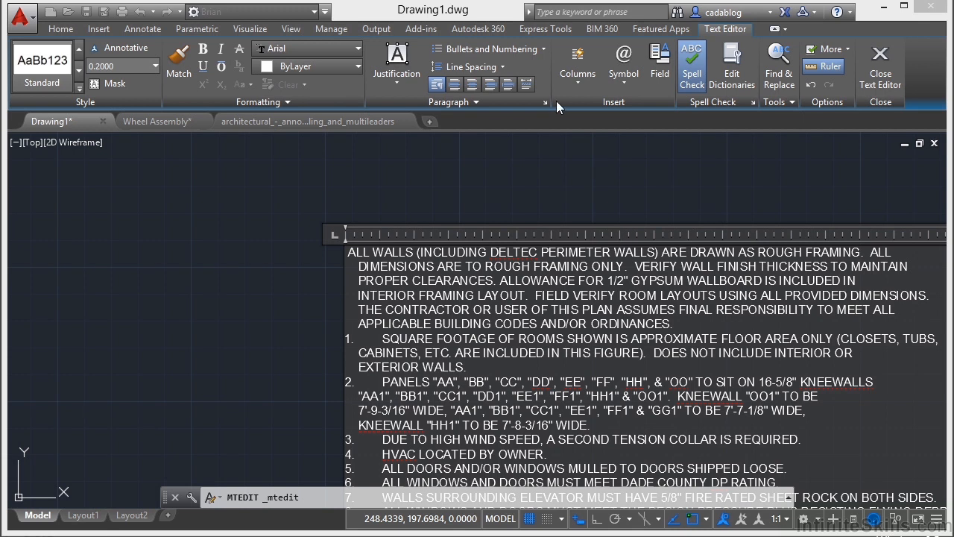
# Step: Apply Numbered list formatting to the unnumbered first paragraph of the wall notes in Drawing1 and finish editing the text
pyautogui.click(531, 49)
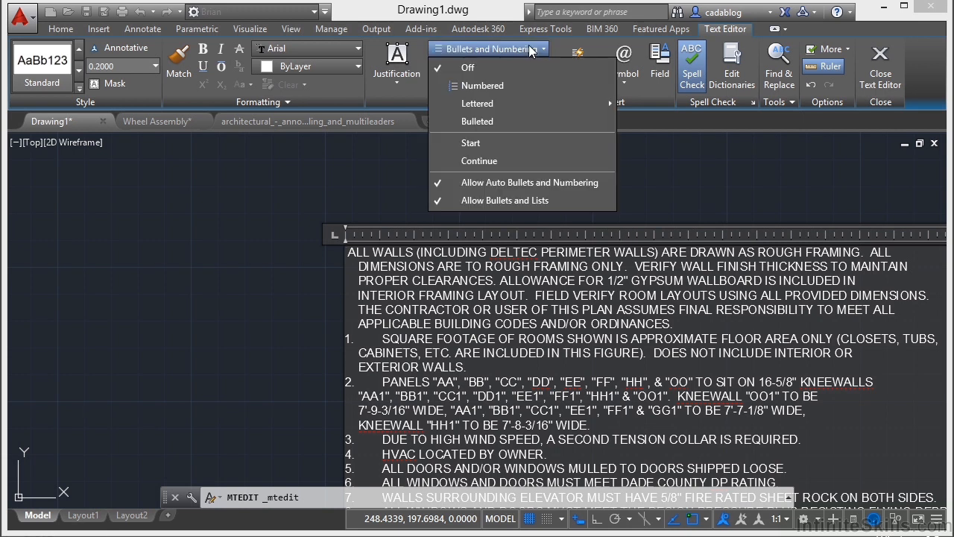
pyautogui.click(483, 88)
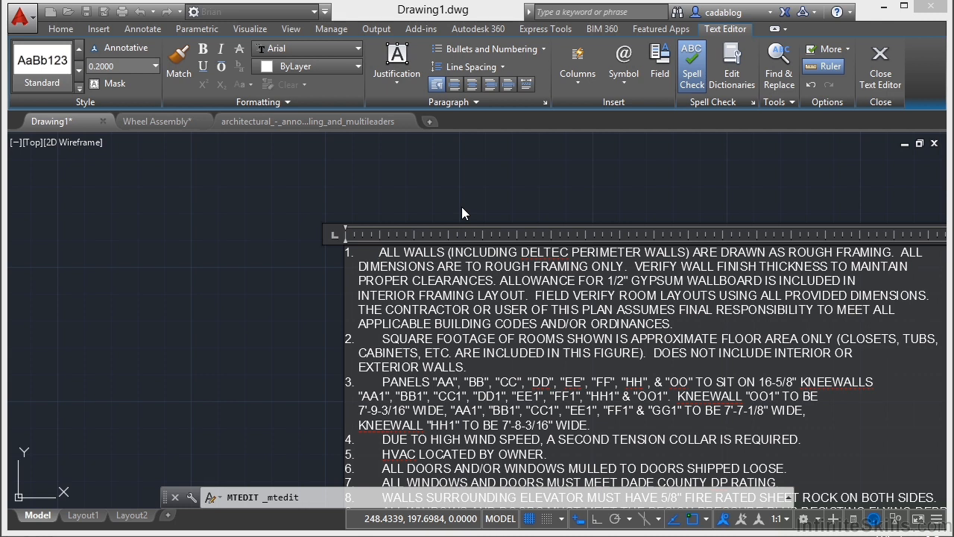
pyautogui.click(262, 260)
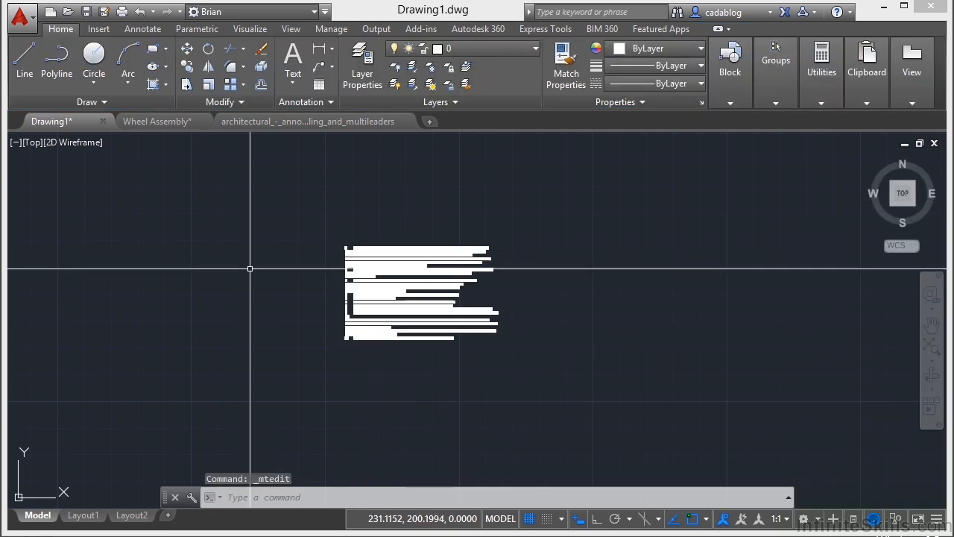
# Step: Place a new multiline text box in the empty area beside the existing notes
pyautogui.moveTo(690, 286); pyautogui.dragTo(549, 273, button='middle')
pyautogui.write('mt')
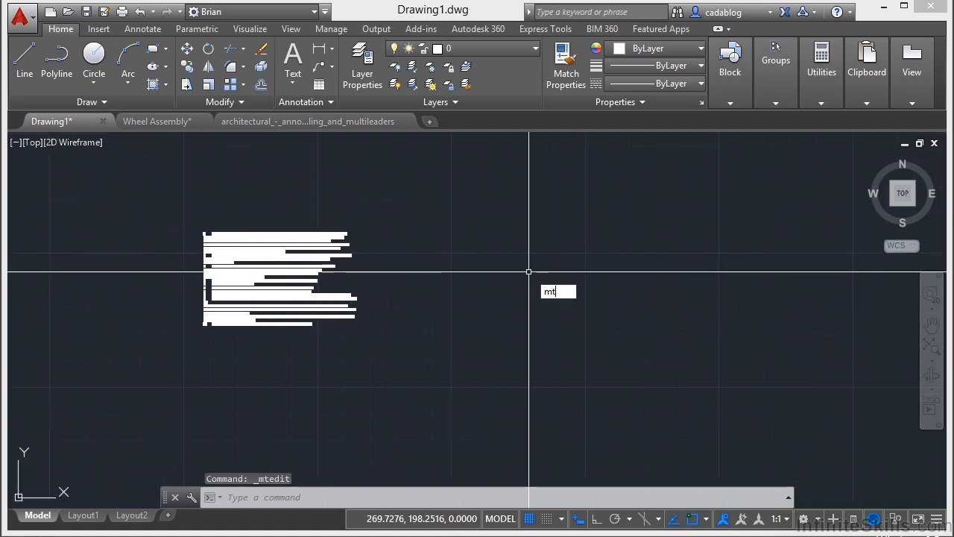
pyautogui.press('Return')
pyautogui.click(412, 236)
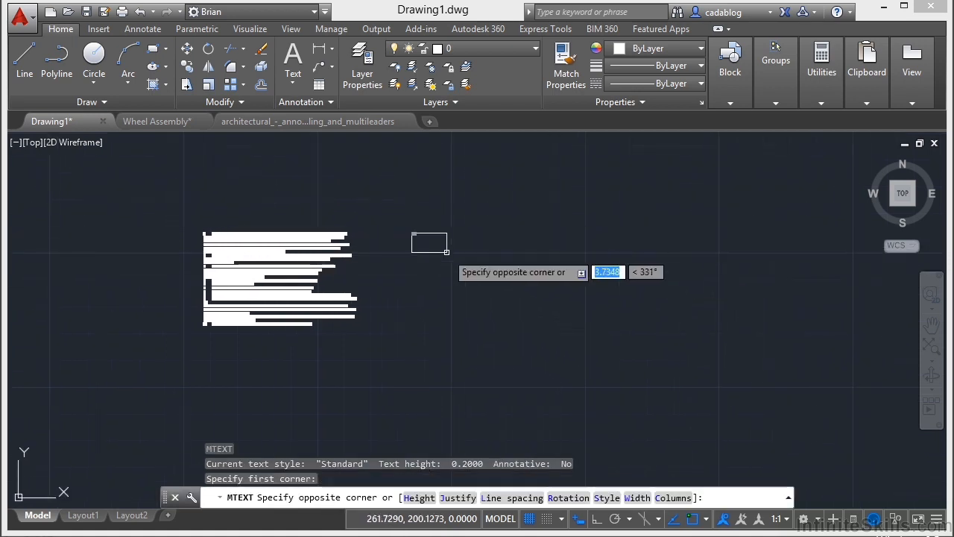
pyautogui.click(467, 257)
# Step: Start an automatically numbered list with "this is my first note." as item 1 and begin item 2
pyautogui.write('1.')
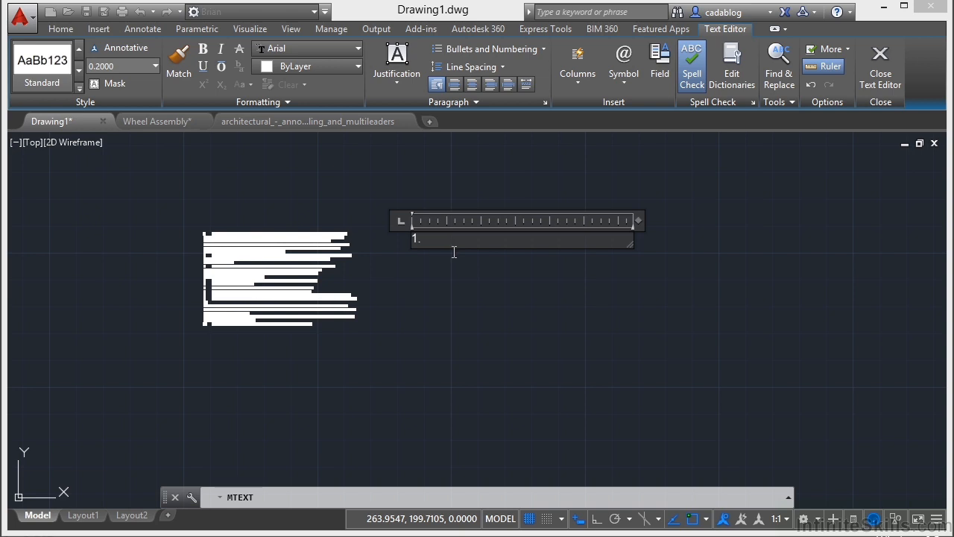
pyautogui.press('Tab')
pyautogui.write('this is my first note.')
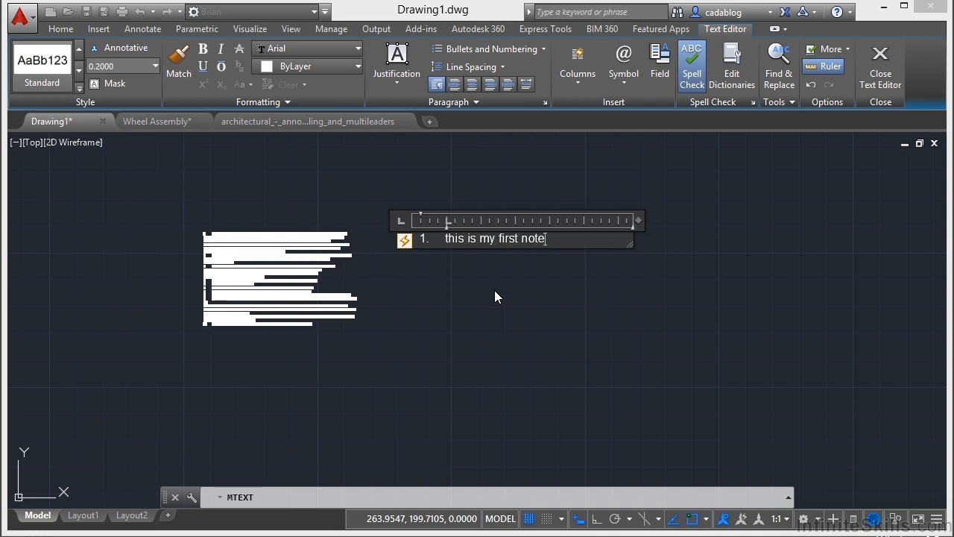
pyautogui.press('Return')
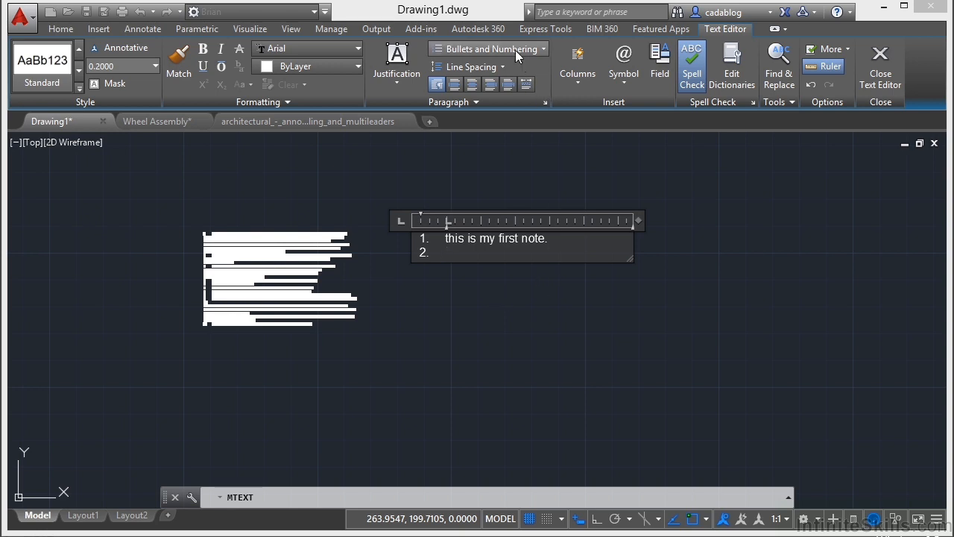
# Step: Reopen the new note for editing, add "This is my second note." as item 2 and begin item 3
pyautogui.click(563, 301)
pyautogui.scroll(4, 450, 249)
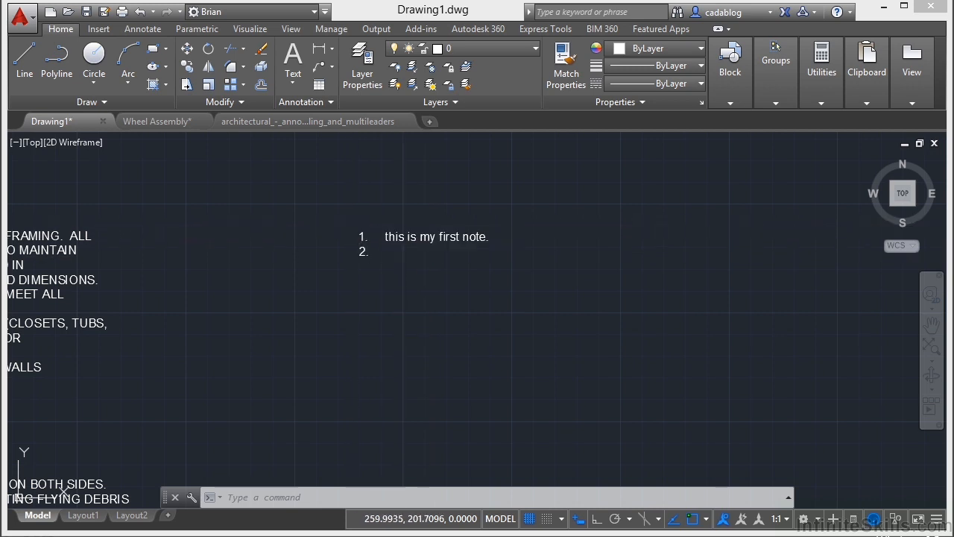
pyautogui.doubleClick(403, 239)
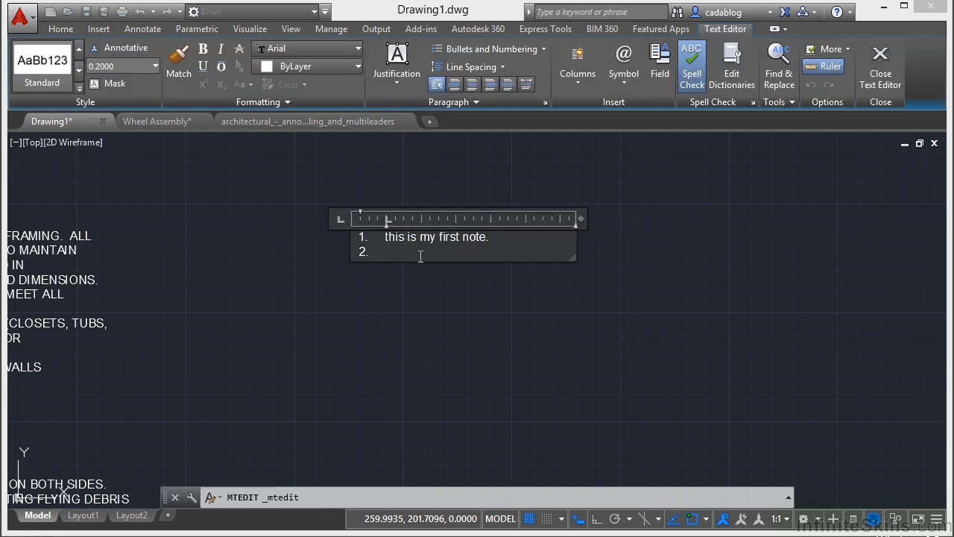
pyautogui.write('This is my second note.')
pyautogui.press('Return')
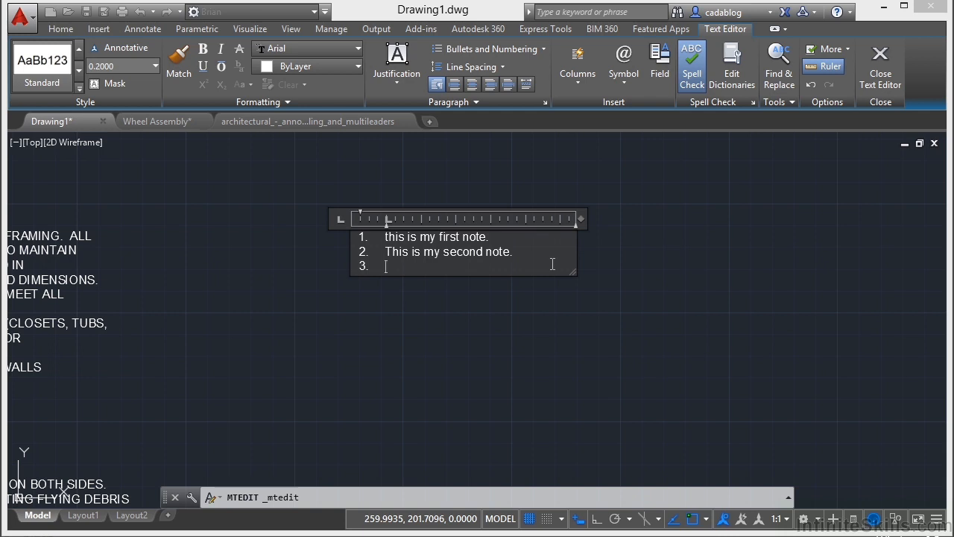
# Step: Make the word "note." in item 2 superscript, then change it to subscript
pyautogui.moveTo(515, 254); pyautogui.dragTo(486, 255)
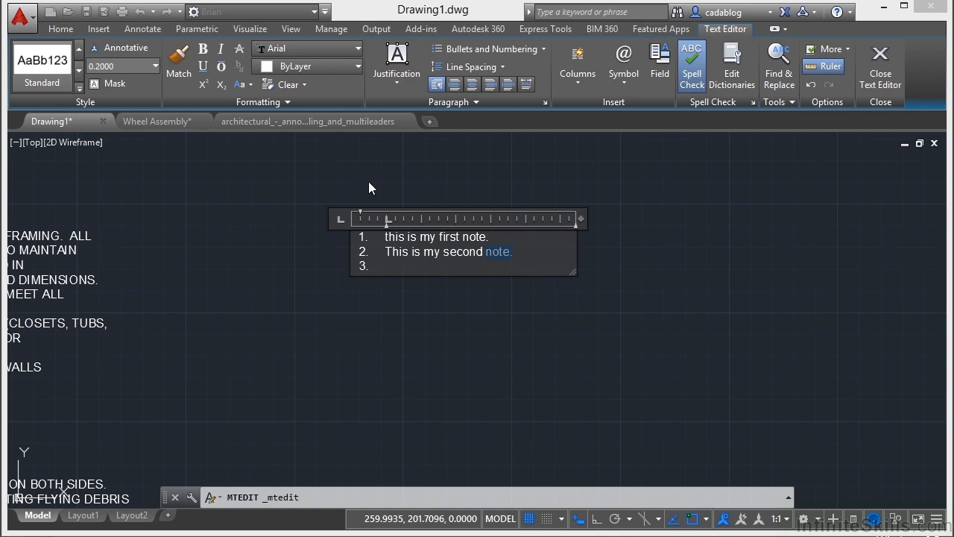
pyautogui.click(206, 88)
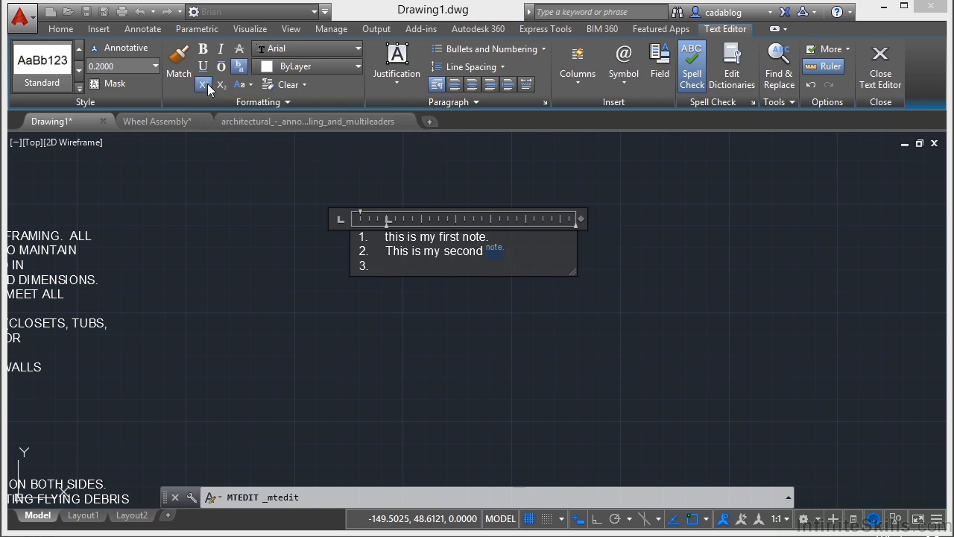
pyautogui.click(221, 85)
# Step: Enter the fraction 1/20 as item 3 and set its stacking style to Diagonal
pyautogui.click(447, 272)
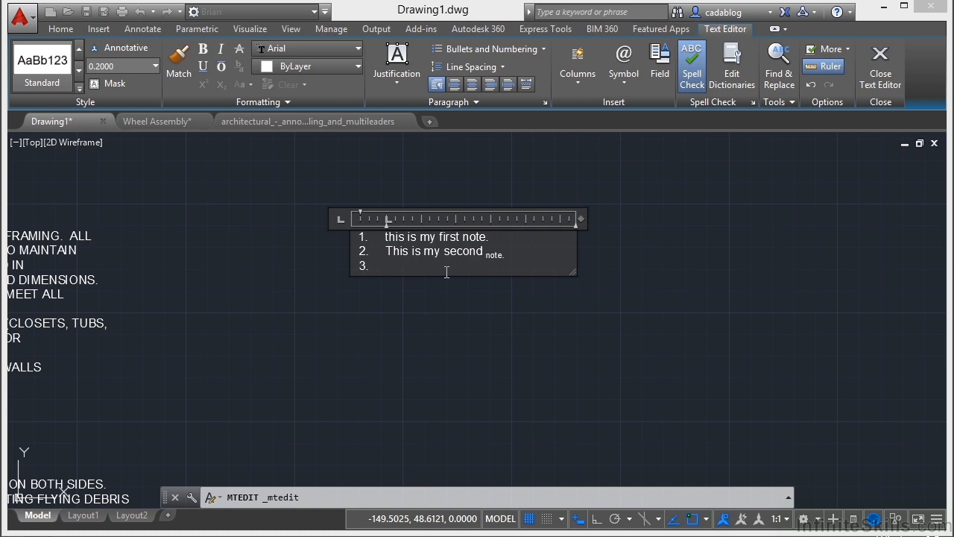
pyautogui.write('1/20')
pyautogui.scroll(2, 446, 272)
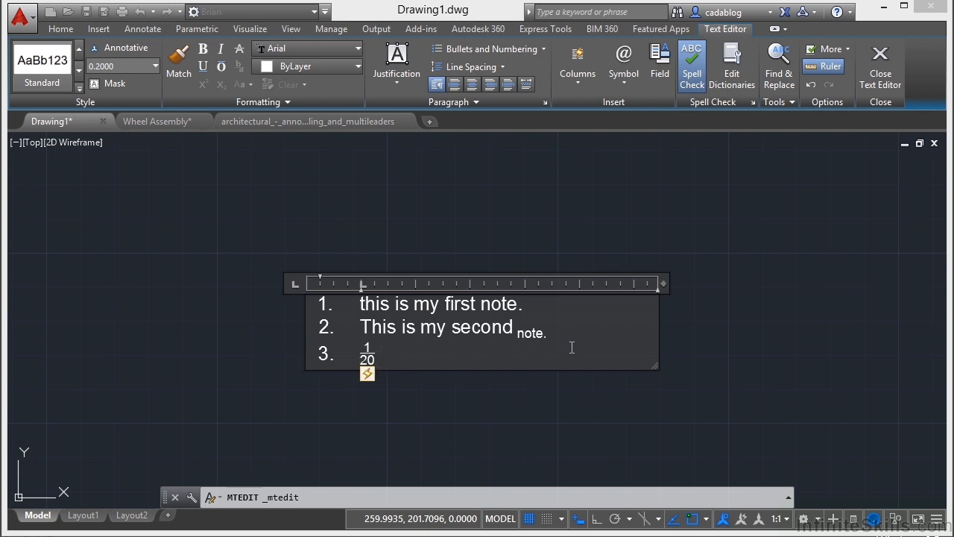
pyautogui.click(367, 374)
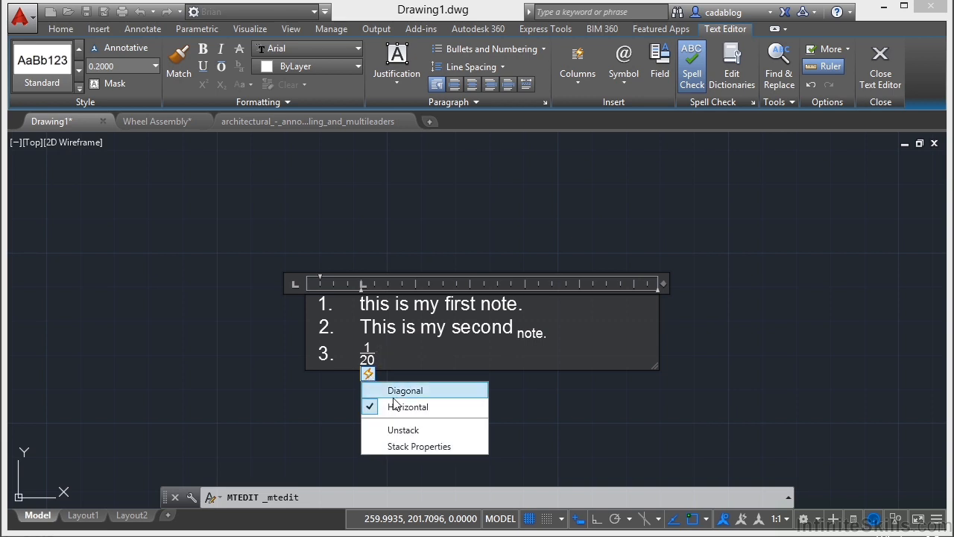
pyautogui.click(400, 391)
# Step: Unstack the 1/20 fraction in item 3 and stack it again
pyautogui.click(372, 372)
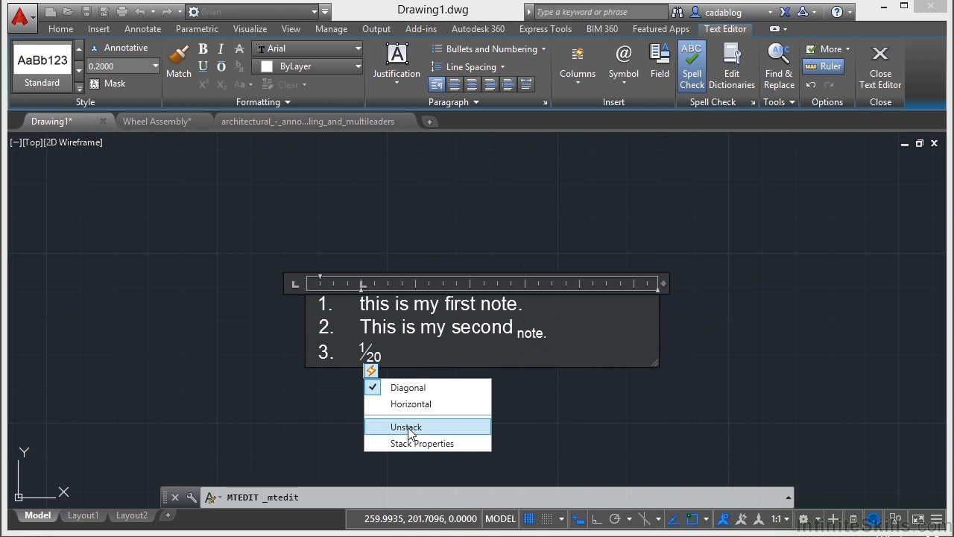
pyautogui.click(409, 429)
pyautogui.moveTo(398, 351); pyautogui.dragTo(359, 354)
pyautogui.rightClick(380, 350)
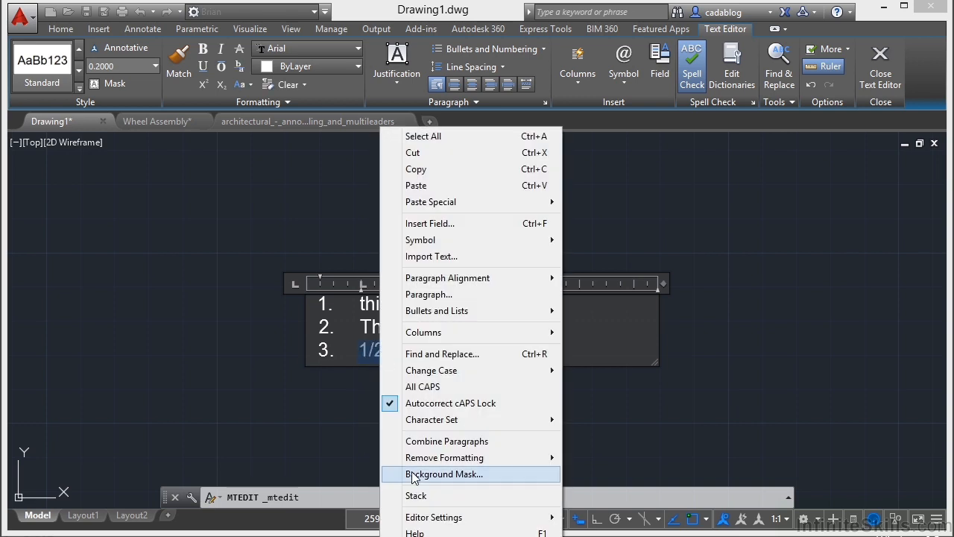
pyautogui.click(418, 497)
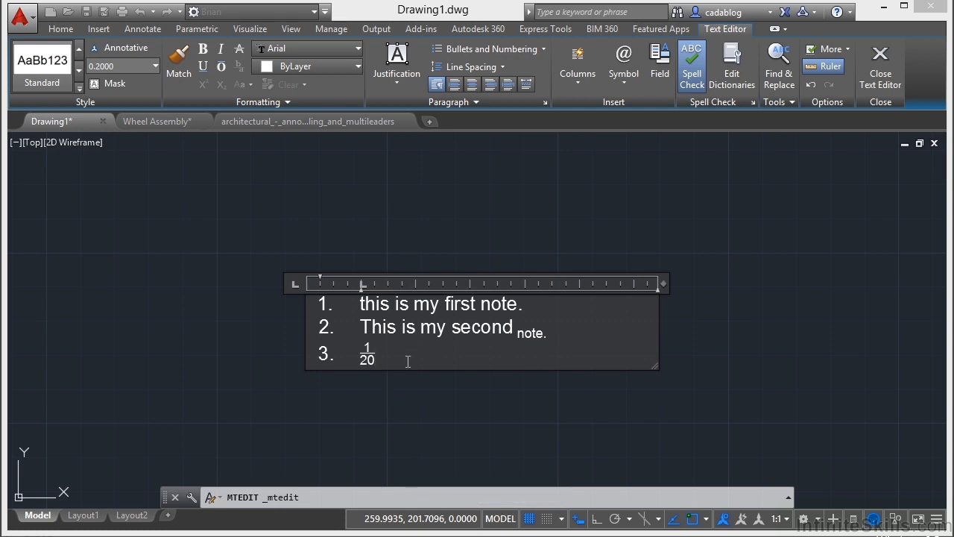
# Step: Change the stacking style of the 1/20 fraction in item 3 to Diagonal
pyautogui.click(368, 360)
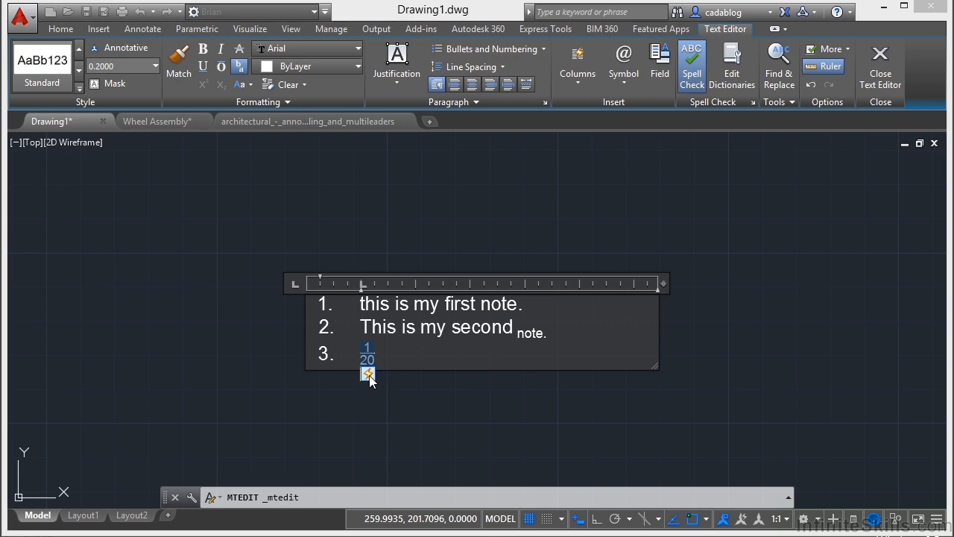
pyautogui.click(370, 377)
pyautogui.click(373, 391)
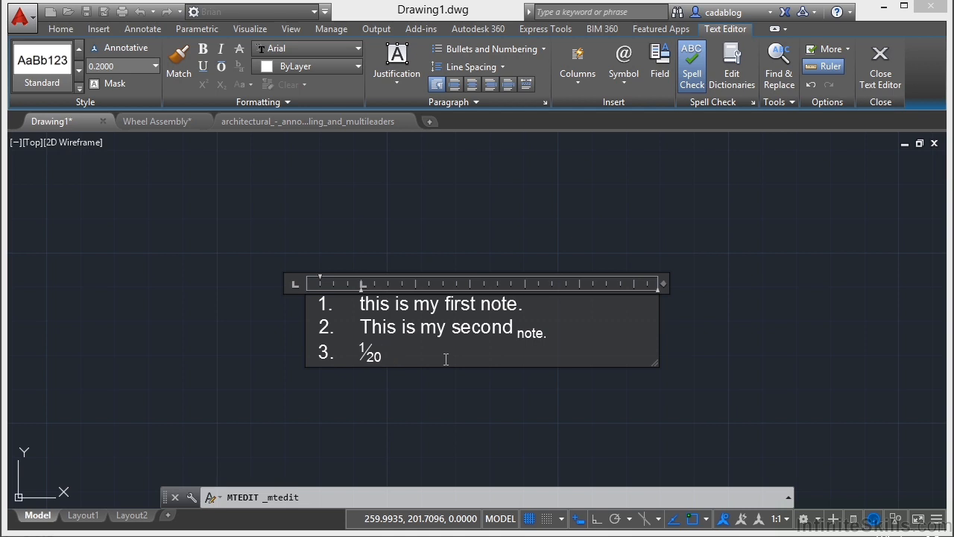
# Step: Below the list, add the unnumbered paragraph "If I have a lot of text that I have to type. And I need a paragraph. Autodesk helps."
pyautogui.press('Return')
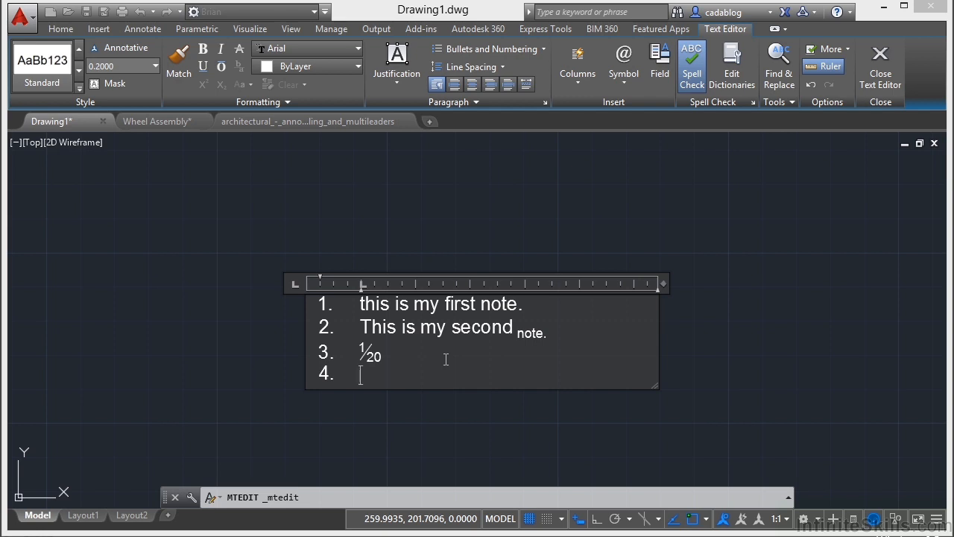
pyautogui.press('Return')
pyautogui.press('Return')
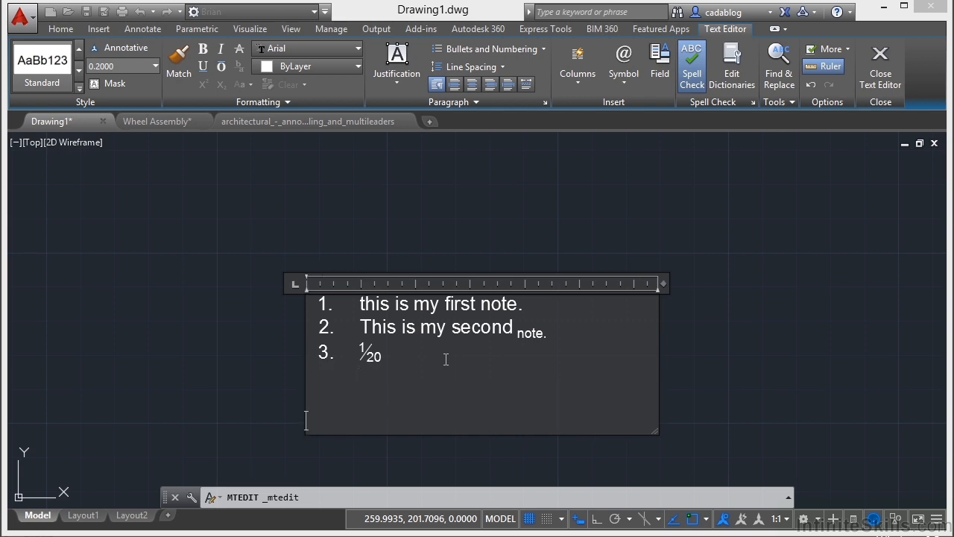
pyautogui.write('If I hav')
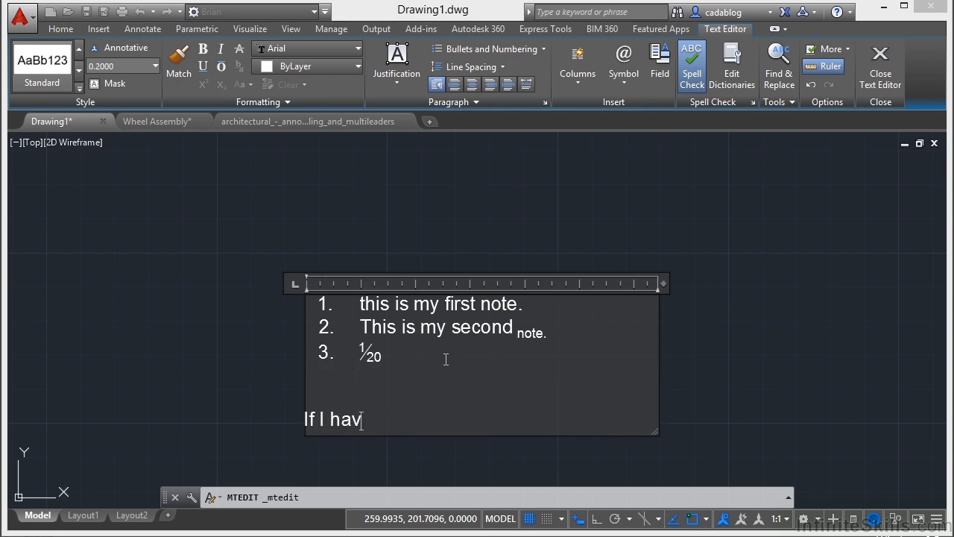
pyautogui.write('e a lot of text t')
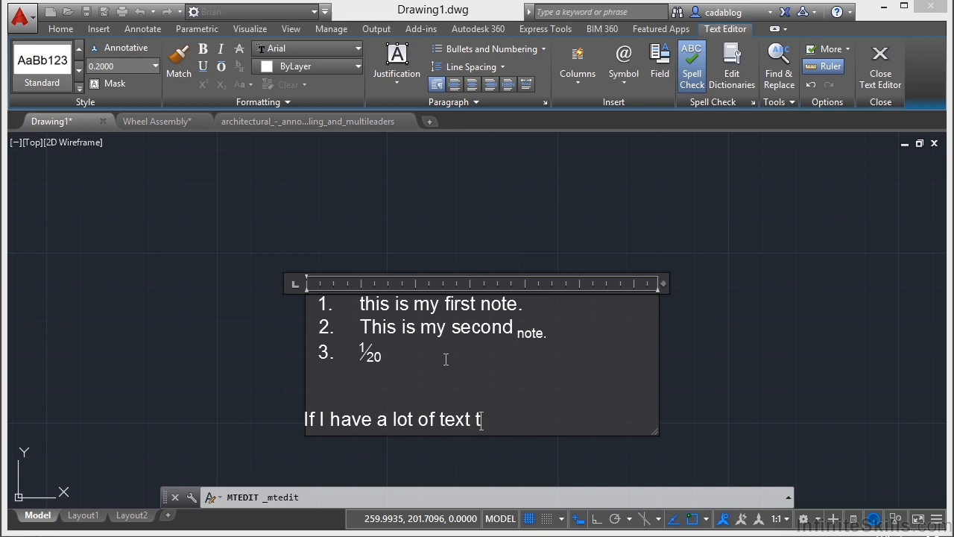
pyautogui.write('hat I have to typ')
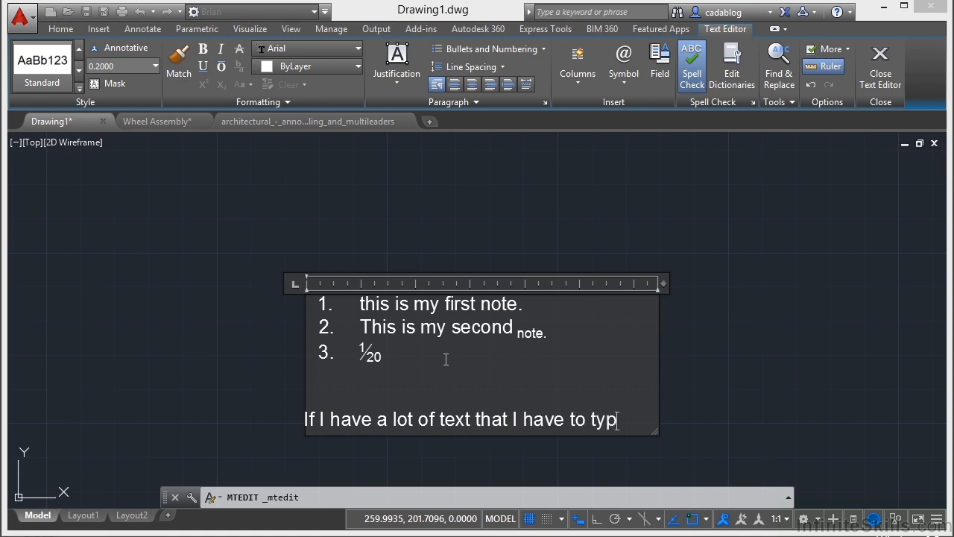
pyautogui.write('e. And I ')
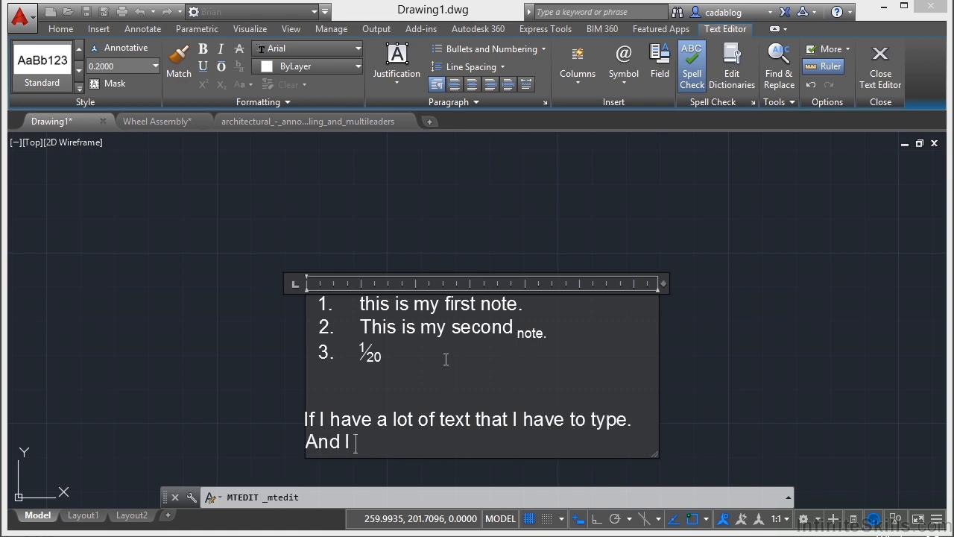
pyautogui.write('need a para')
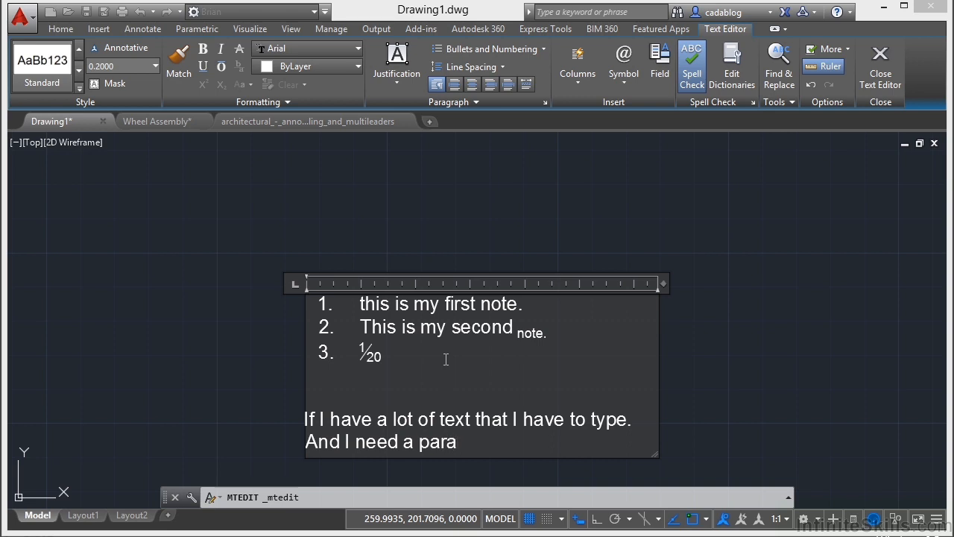
pyautogui.write('graph. Autode')
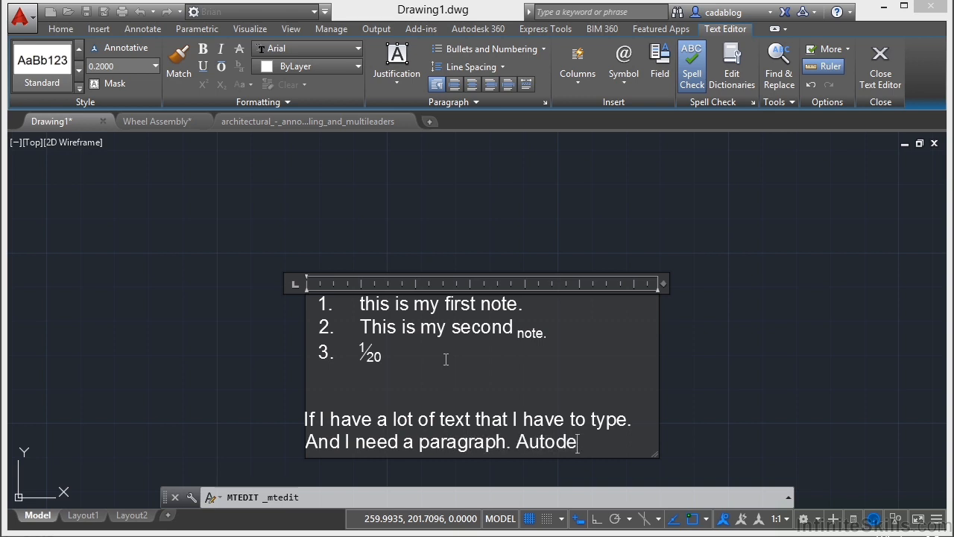
pyautogui.write('sk helps.')
pyautogui.press('Return')
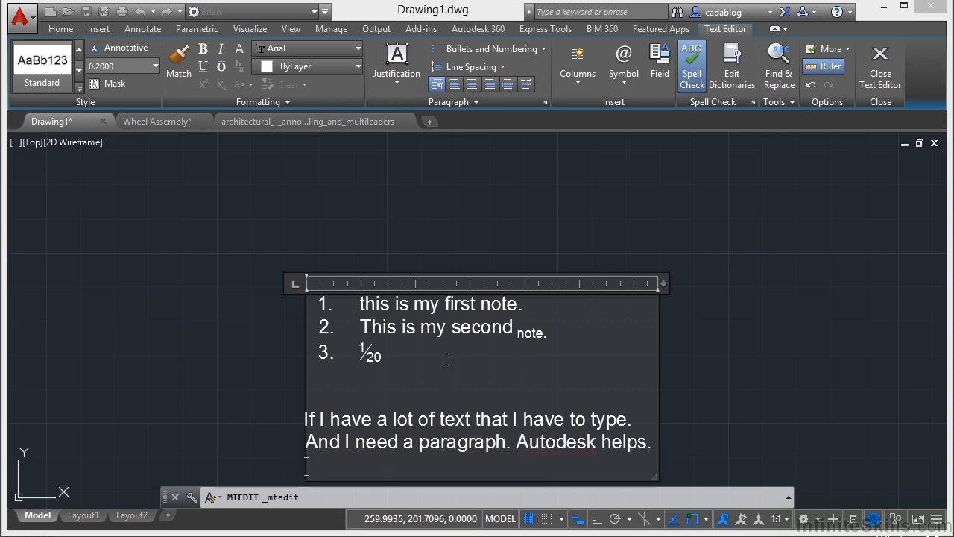
# Step: Tab-indent the first line of the new paragraph and move its left indent on the ruler to roughly match
pyautogui.click(305, 419)
pyautogui.press('Tab')
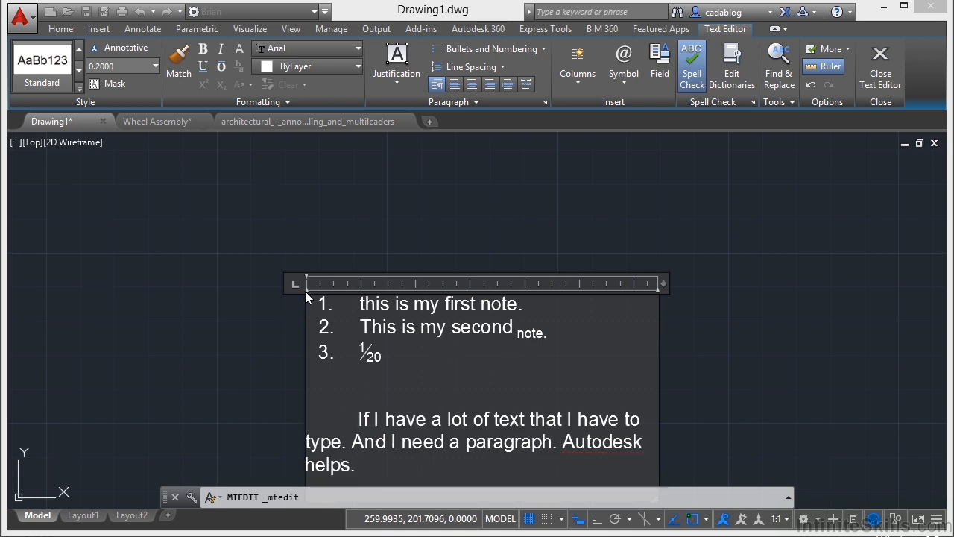
pyautogui.moveTo(306, 290); pyautogui.dragTo(344, 290)
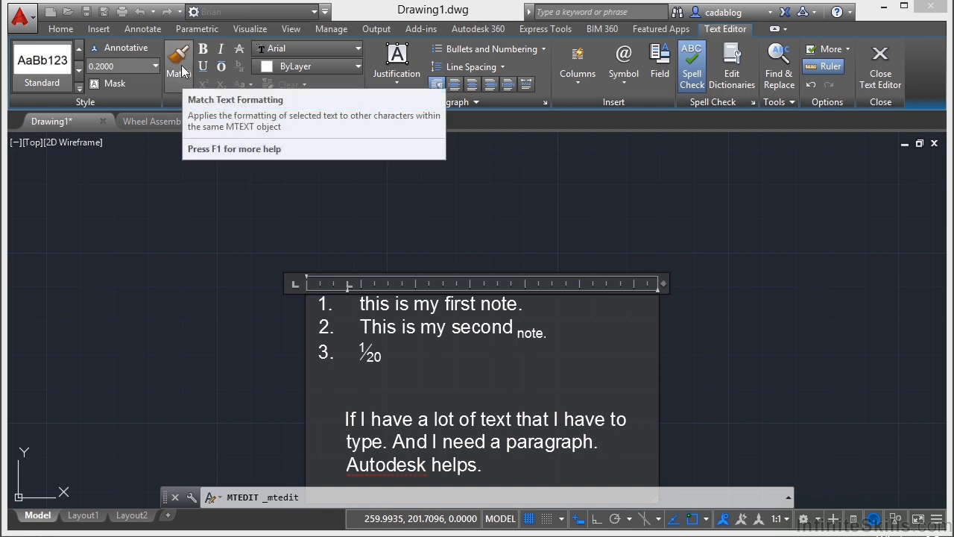
# Step: Format "s my second note." in item 2 as bold and underlined with the red colour 153,27,30
pyautogui.click(521, 328)
pyautogui.moveTo(520, 328); pyautogui.dragTo(408, 326)
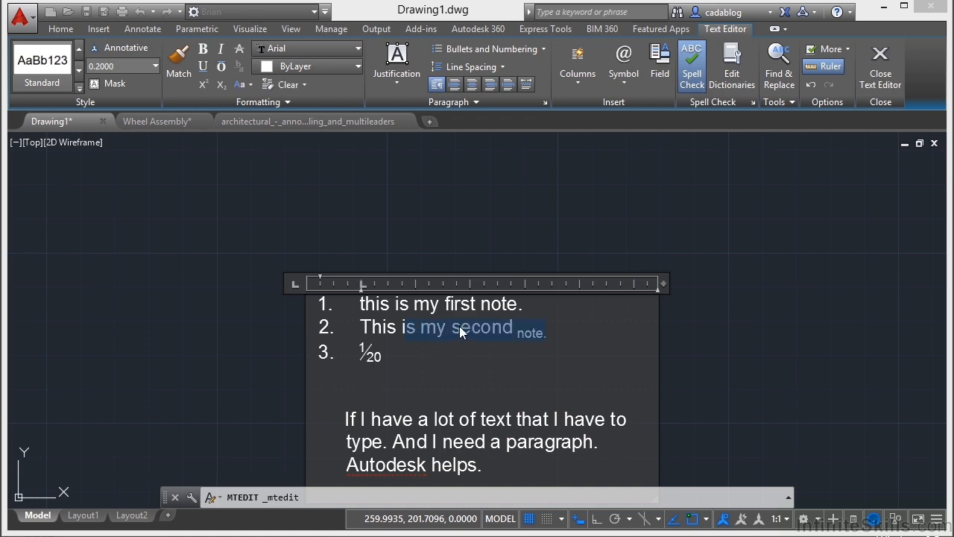
pyautogui.click(206, 52)
pyautogui.click(209, 66)
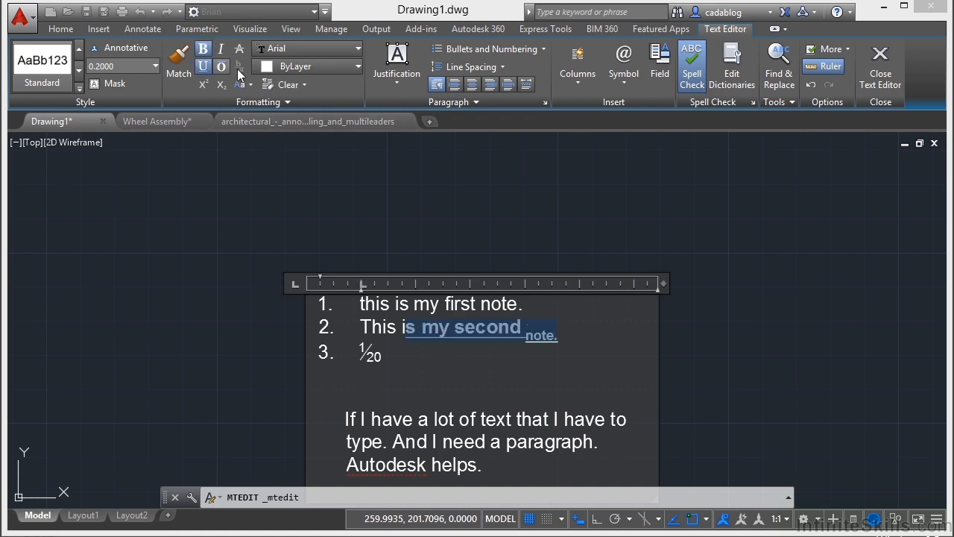
pyautogui.click(326, 67)
pyautogui.click(308, 126)
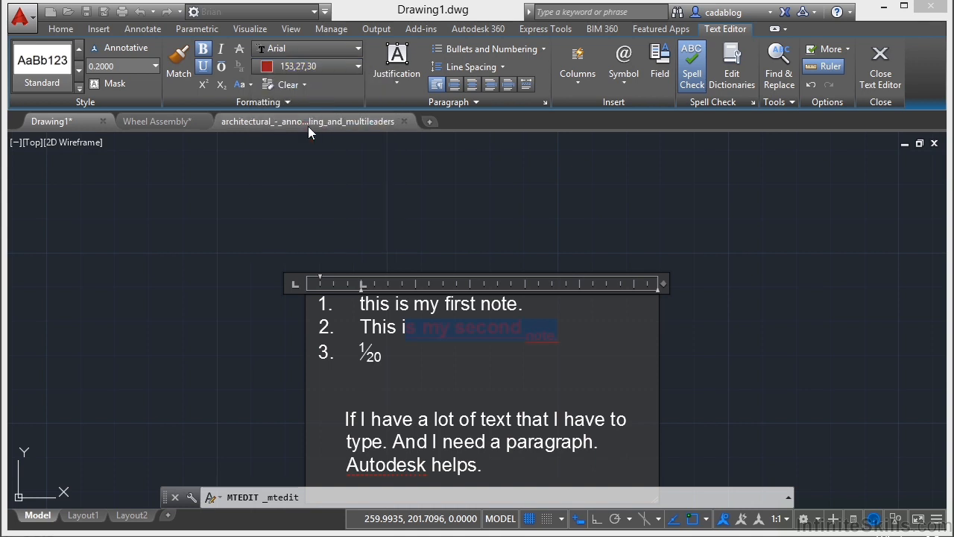
pyautogui.click(438, 354)
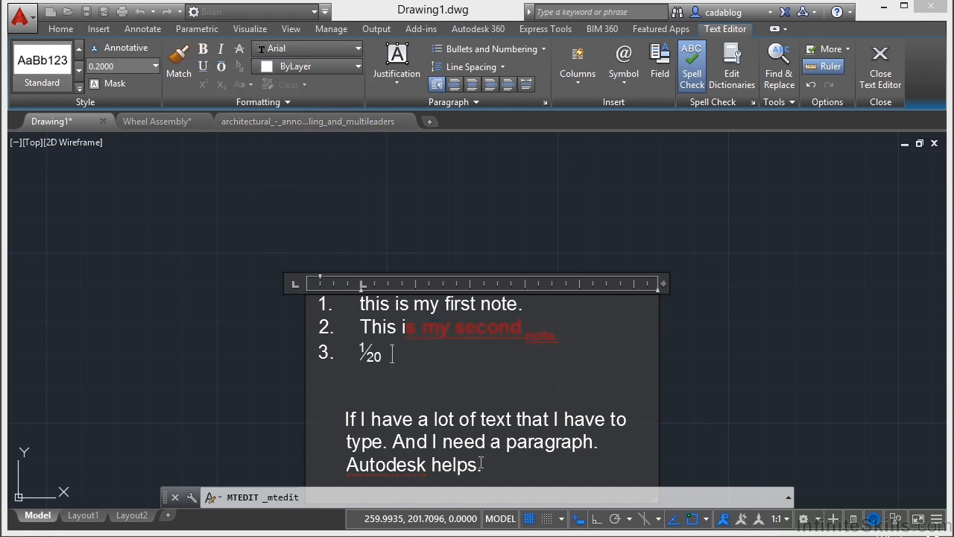
# Step: Match the plain formatting of "Autodesk helps." onto the word "second" in item 2 and finish editing the text
pyautogui.moveTo(494, 470); pyautogui.dragTo(344, 467)
pyautogui.click(179, 64)
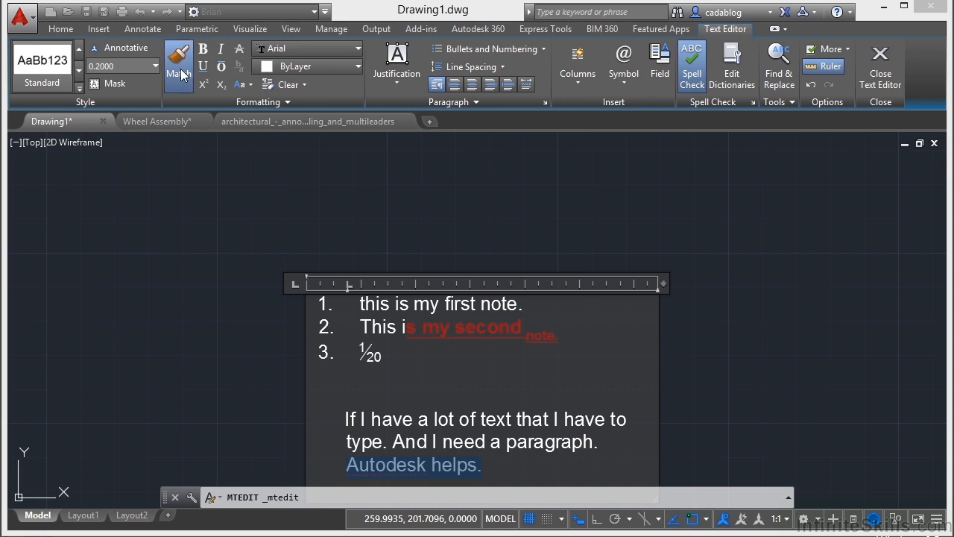
pyautogui.doubleClick(473, 330)
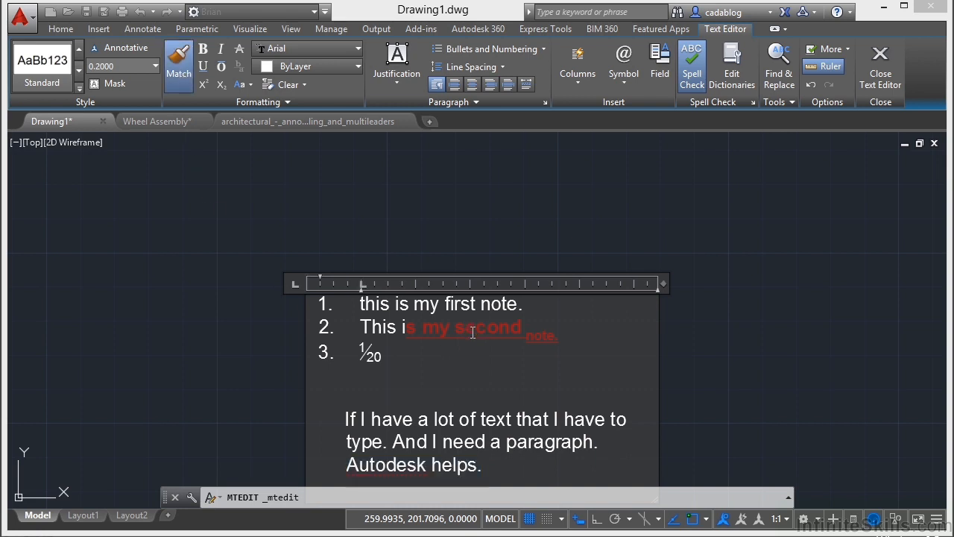
pyautogui.click(422, 328)
pyautogui.click(393, 419)
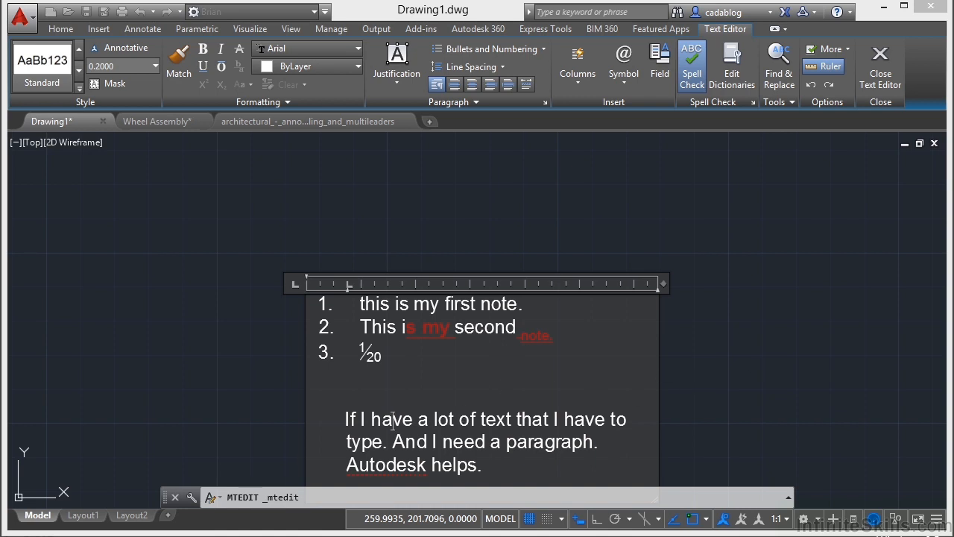
pyautogui.click(665, 376)
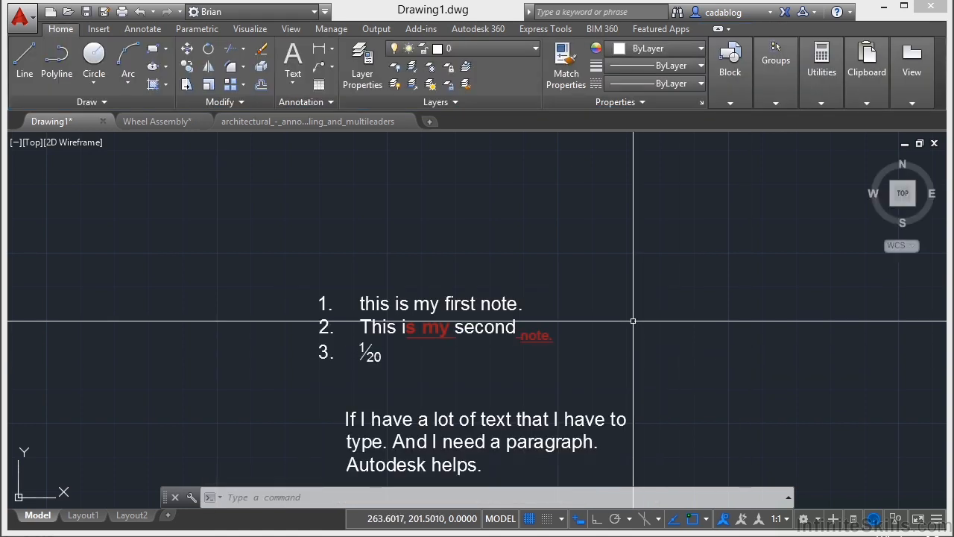
# Step: Try to align the new note text and the wall notes with TEXTALIGN, using the wall notes as reference and turning object snap off
pyautogui.write('TEXTALIGN')
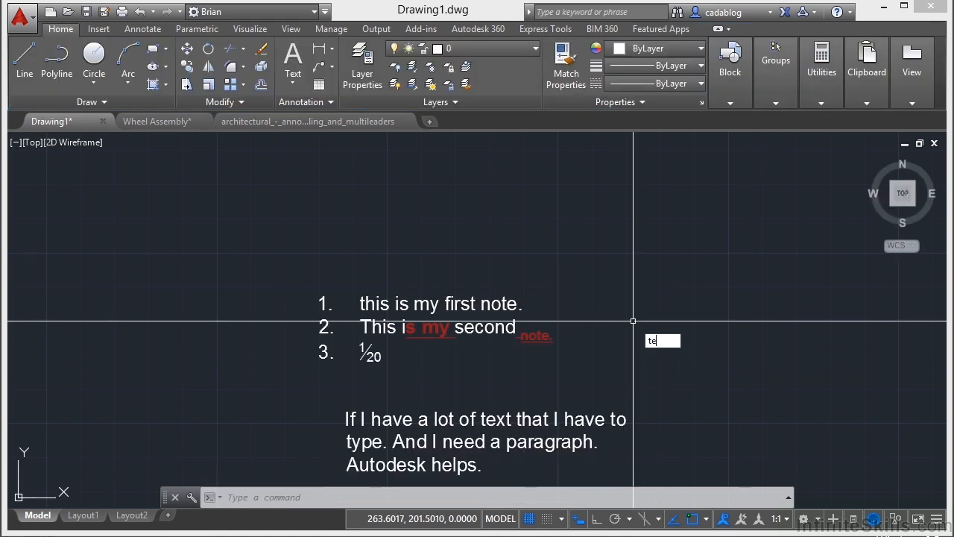
pyautogui.press('Return')
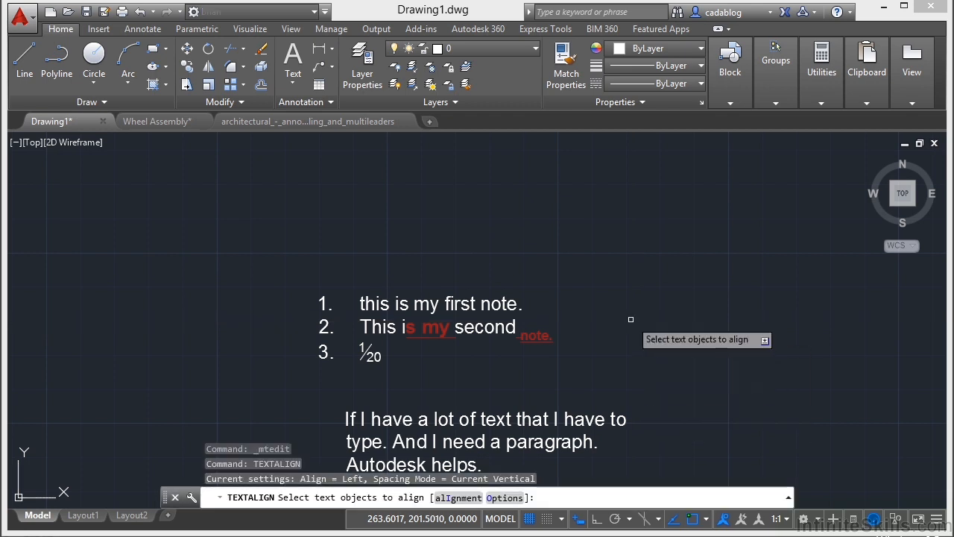
pyautogui.click(365, 310)
pyautogui.scroll(-5, 584, 258)
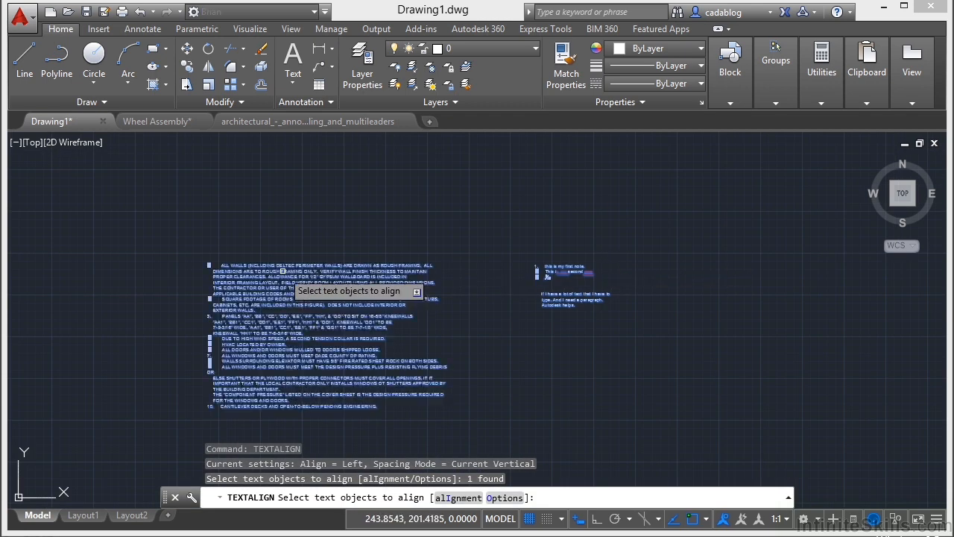
pyautogui.click(282, 271)
pyautogui.press('Return')
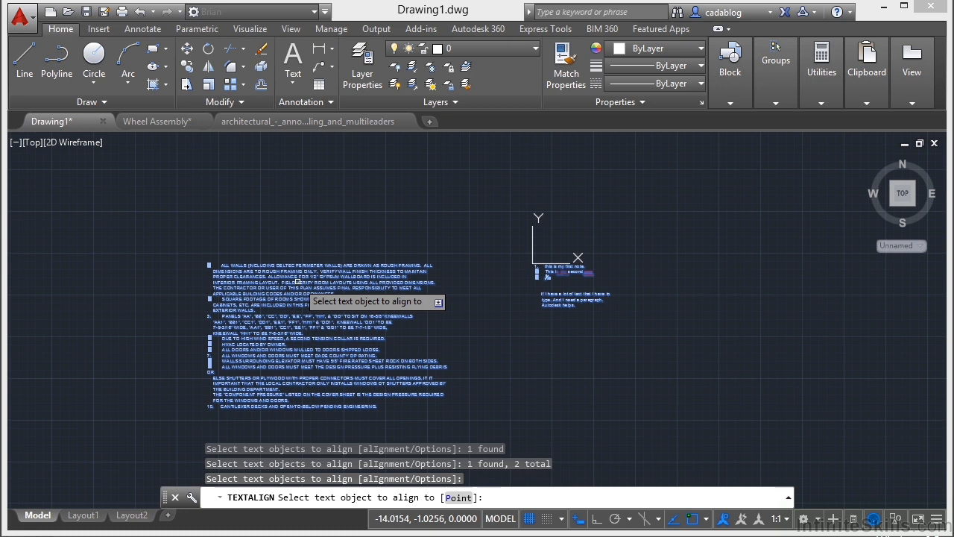
pyautogui.click(299, 284)
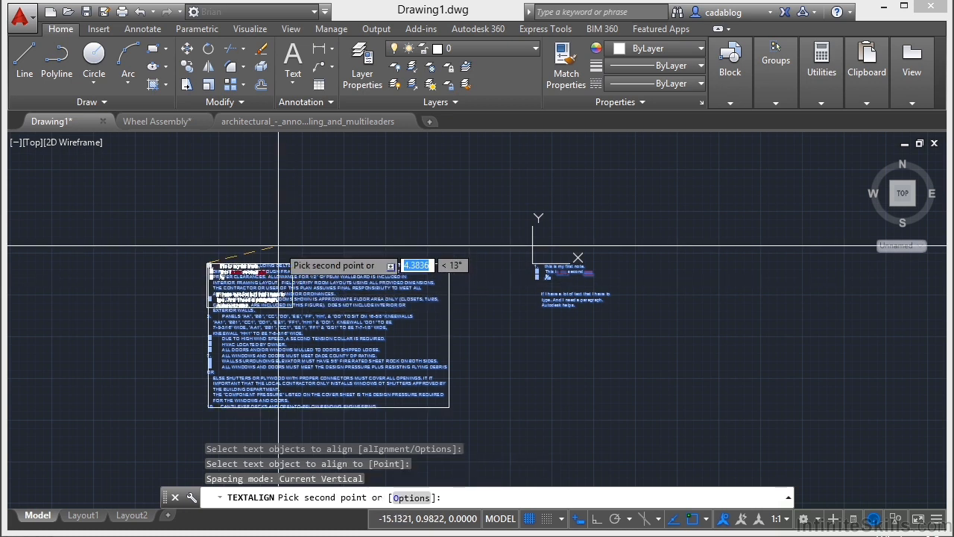
pyautogui.moveTo(139, 325); pyautogui.dragTo(206, 376, button='middle')
pyautogui.press('F3')
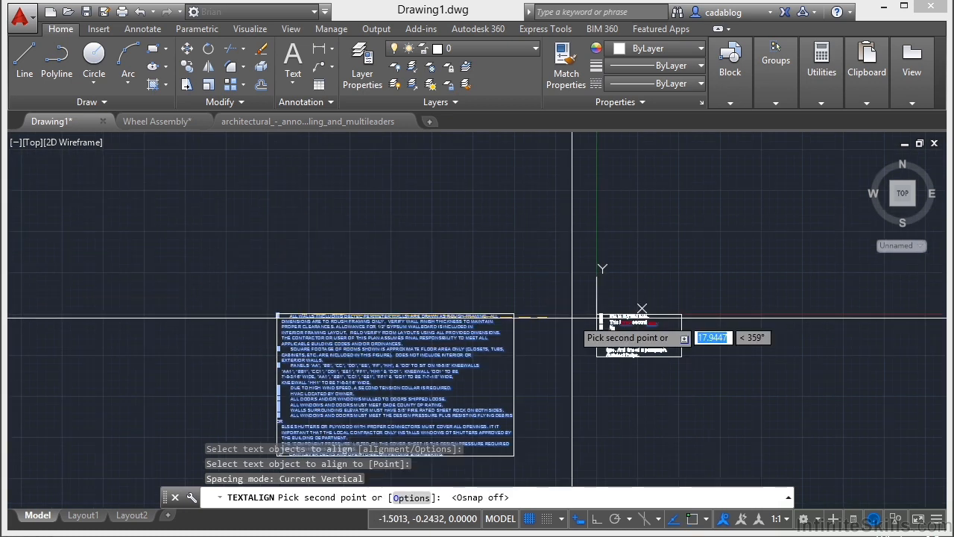
pyautogui.click(572, 319)
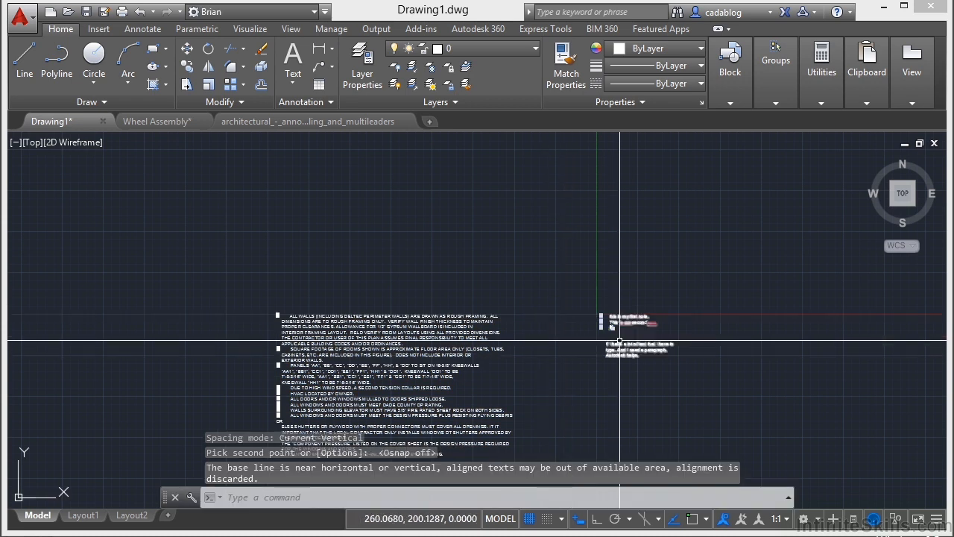